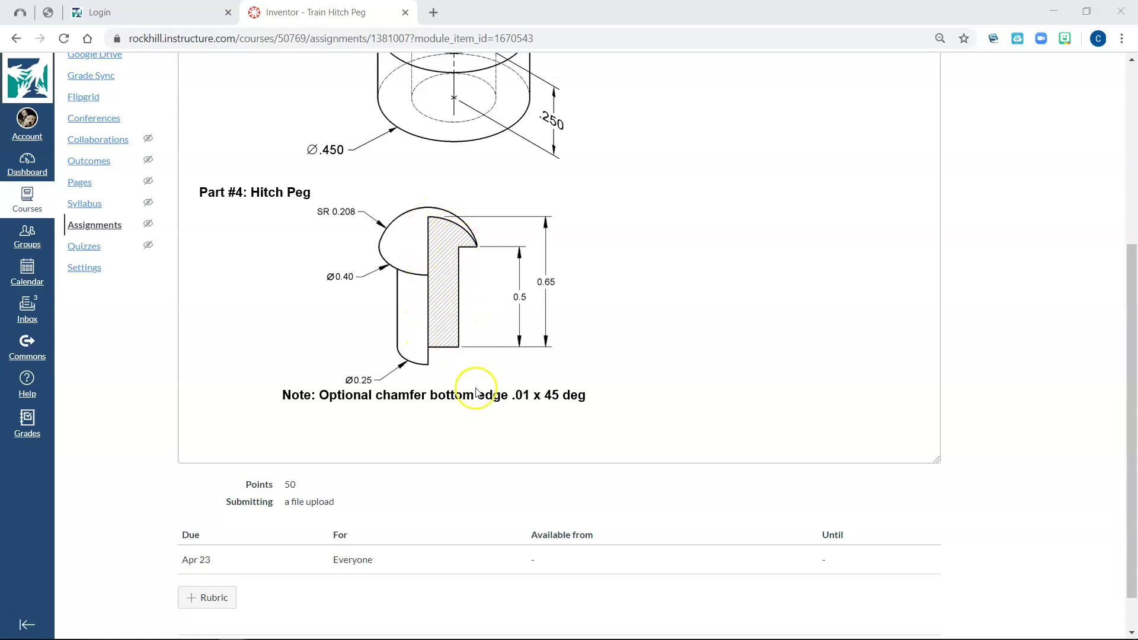
- Switch from the browser to Inventor and start a 2D sketch on the front (XY) origin plane of the empty part
{"action": "mouse_move", "coordinate": [418, 633]}
{"action": "left_click", "coordinate": [342, 629]}
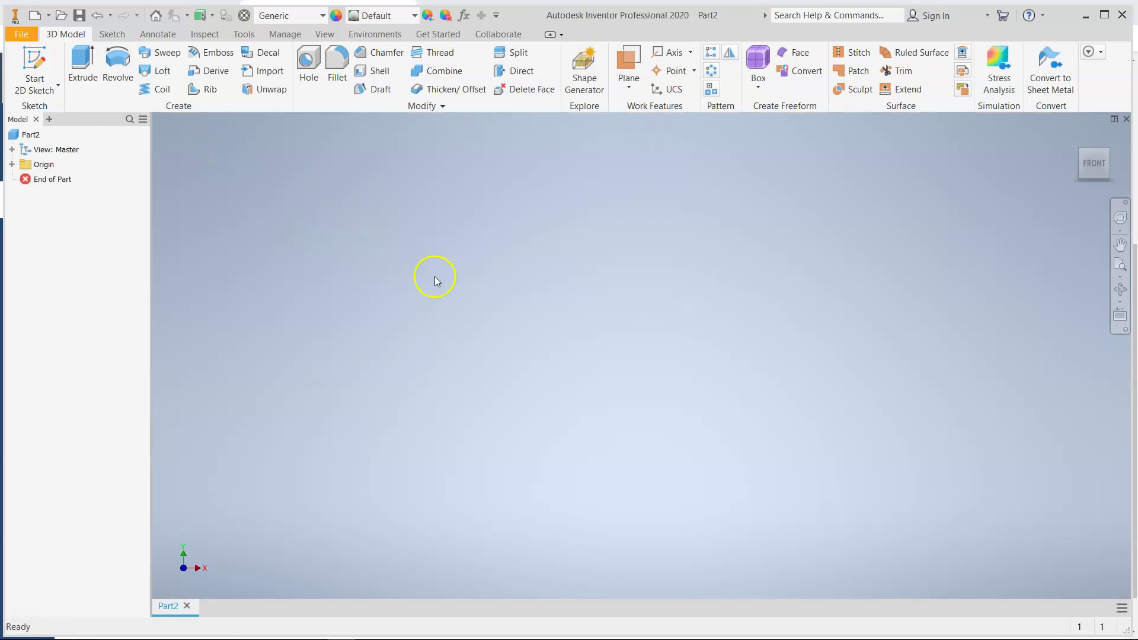
{"action": "left_click", "coordinate": [33, 61]}
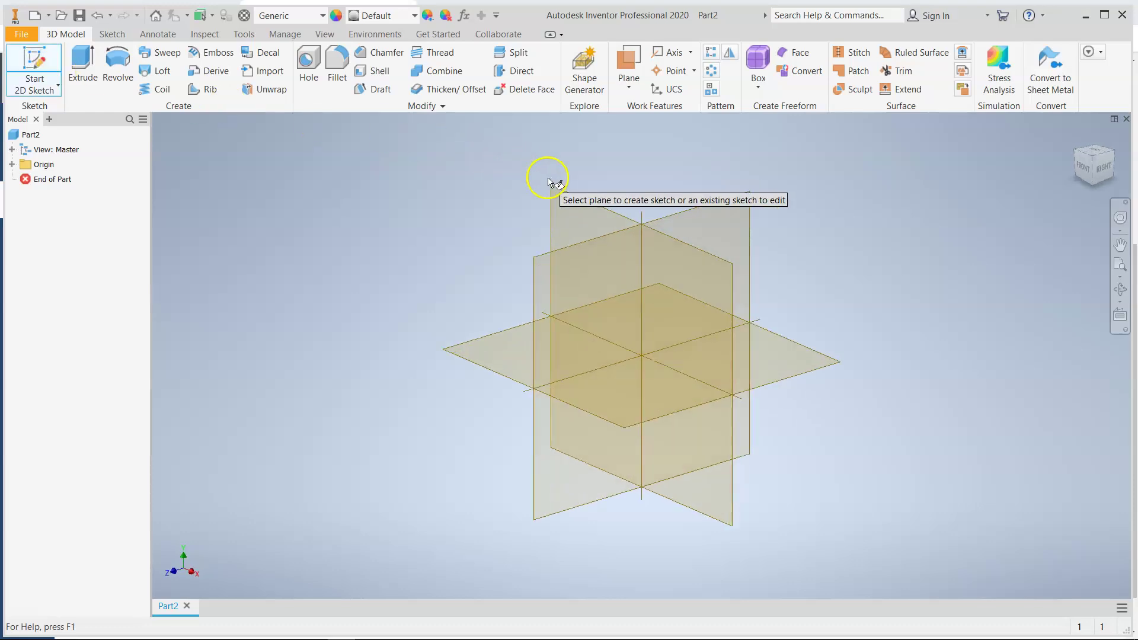
{"action": "left_click", "coordinate": [560, 189]}
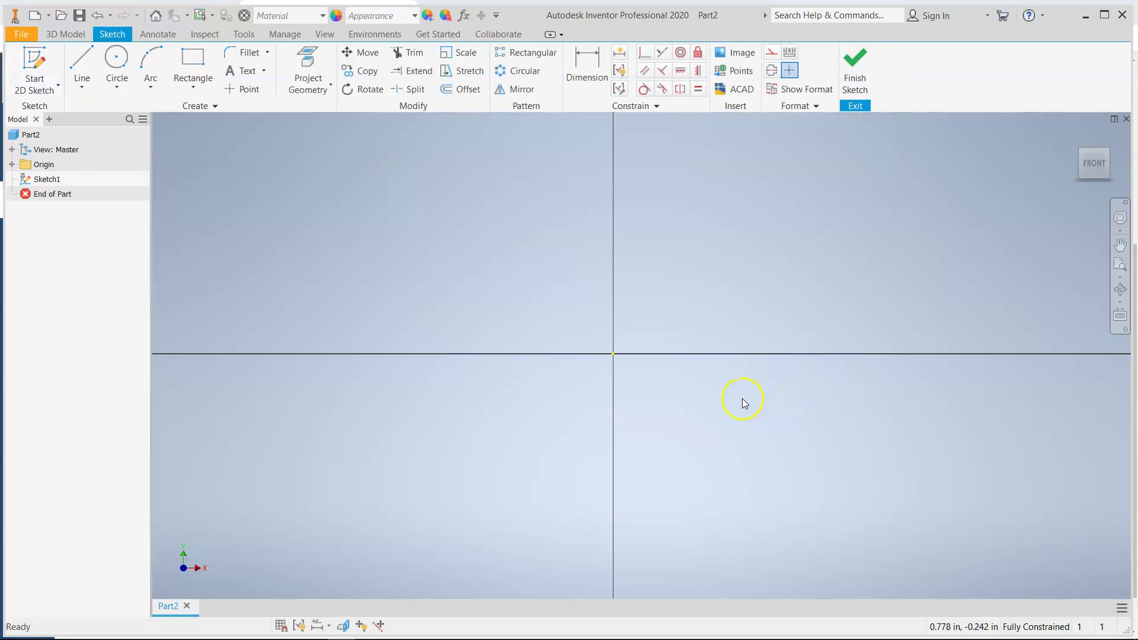
- Sketch an open stepped peg half-profile: vertical line about 2.26 in, base about 0.48 in, inner vertical about 1.71 in, and a short outward ledge
{"action": "left_click", "coordinate": [76, 57]}
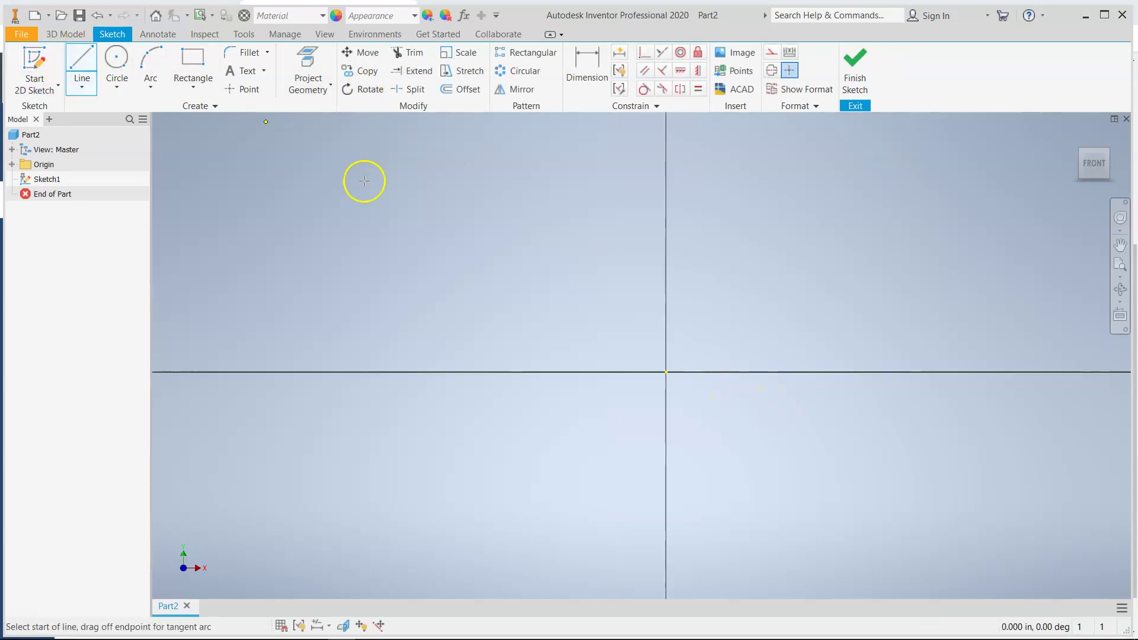
{"action": "left_click", "coordinate": [446, 226]}
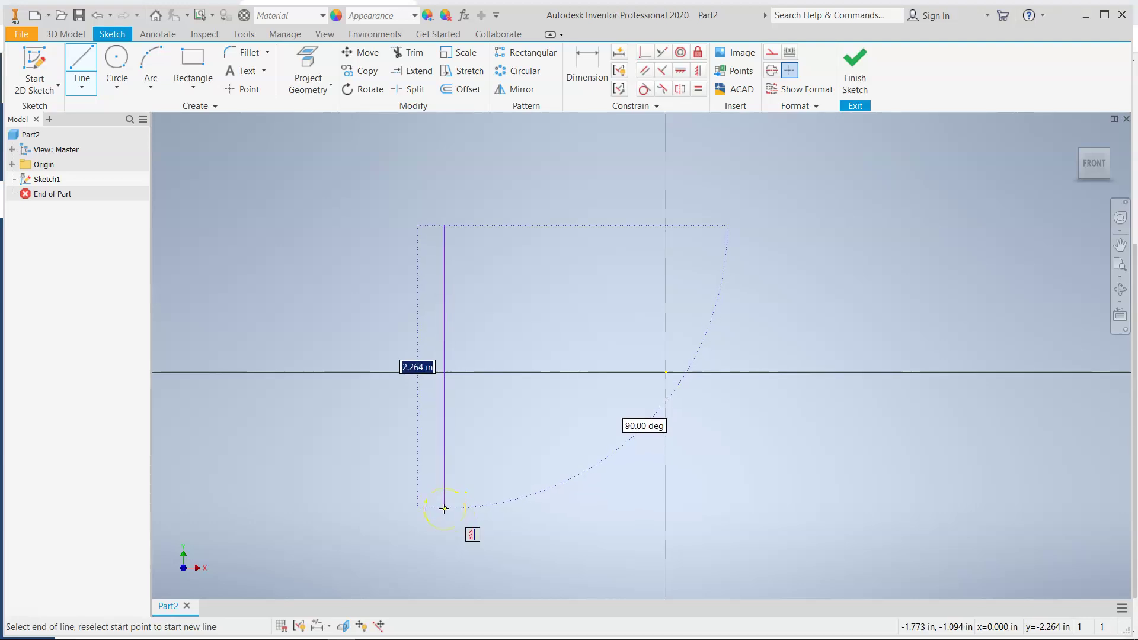
{"action": "left_click", "coordinate": [445, 509]}
{"action": "left_click", "coordinate": [473, 535]}
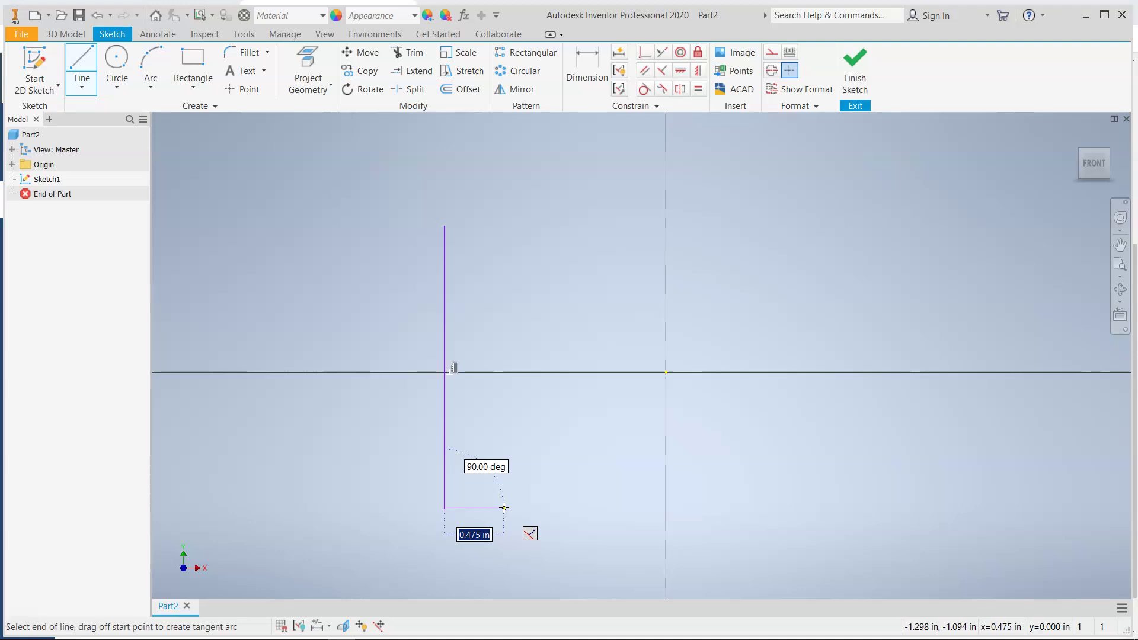
{"action": "left_click", "coordinate": [504, 508]}
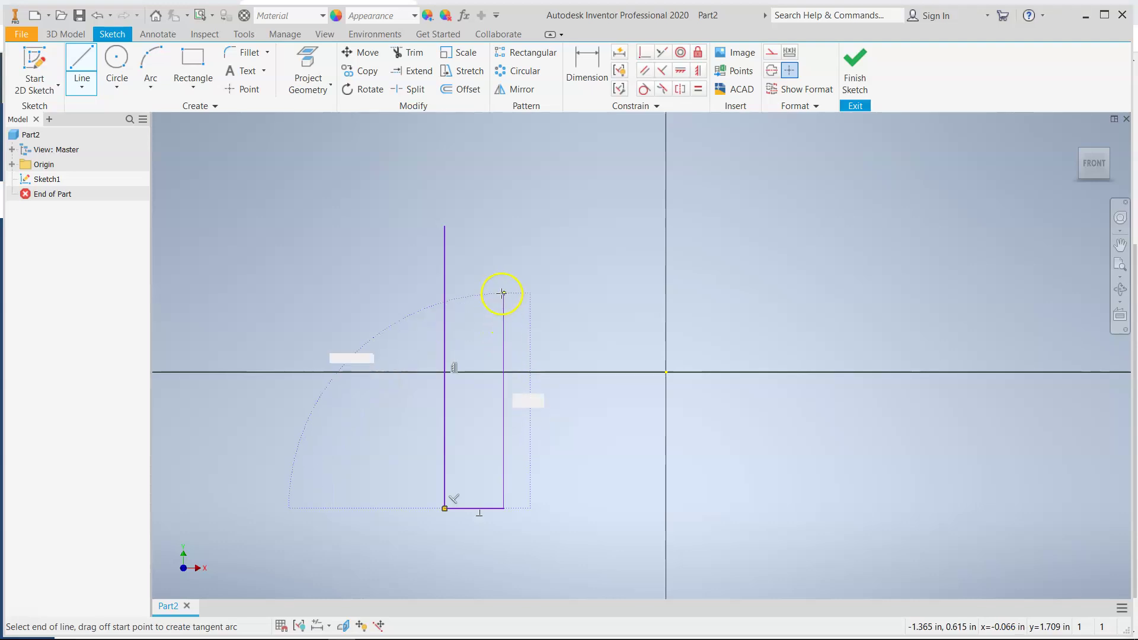
{"action": "left_click", "coordinate": [505, 292]}
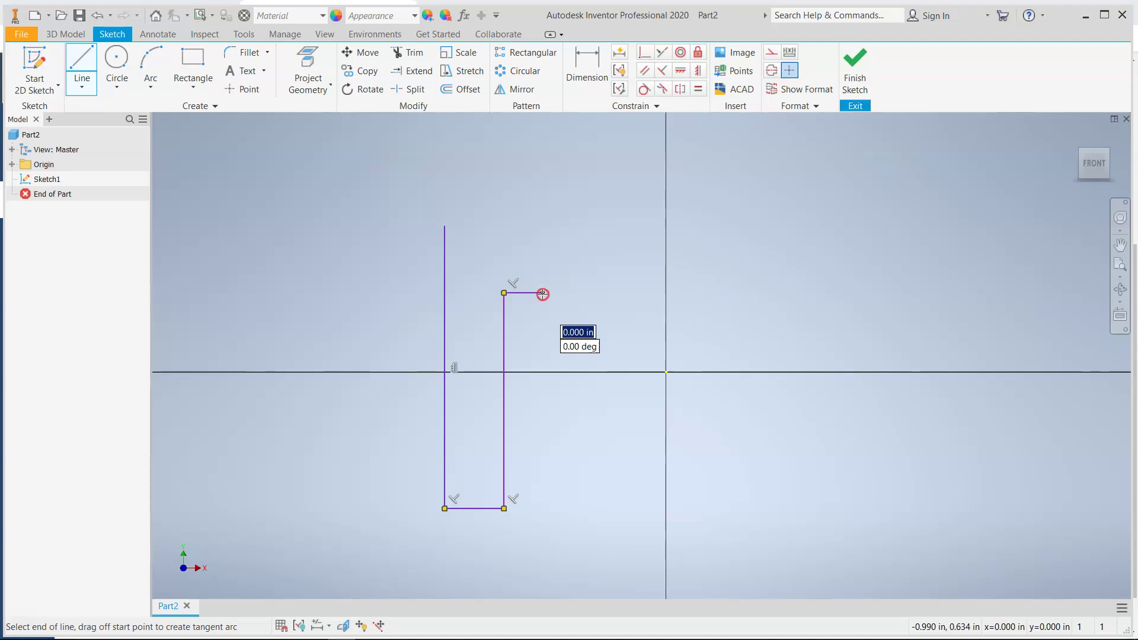
{"action": "right_click", "coordinate": [543, 294]}
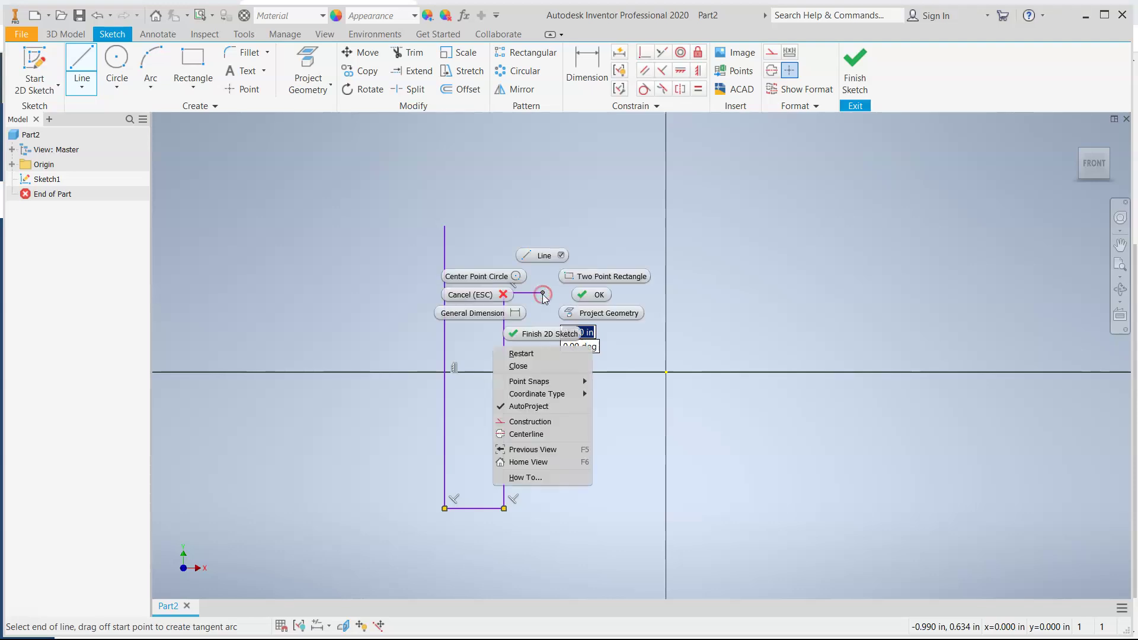
{"action": "left_click", "coordinate": [590, 295]}
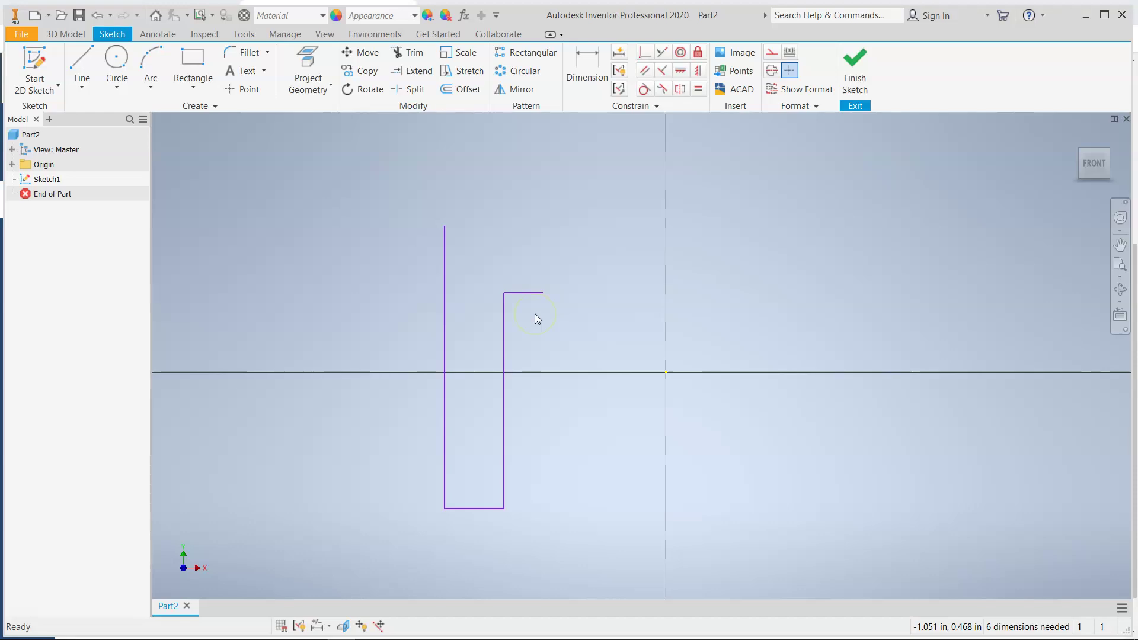
- Check the Hitch Peg drawing in Chrome, return to Inventor, and dimension the profile's long vertical line to 0.65 in
{"action": "mouse_move", "coordinate": [458, 635]}
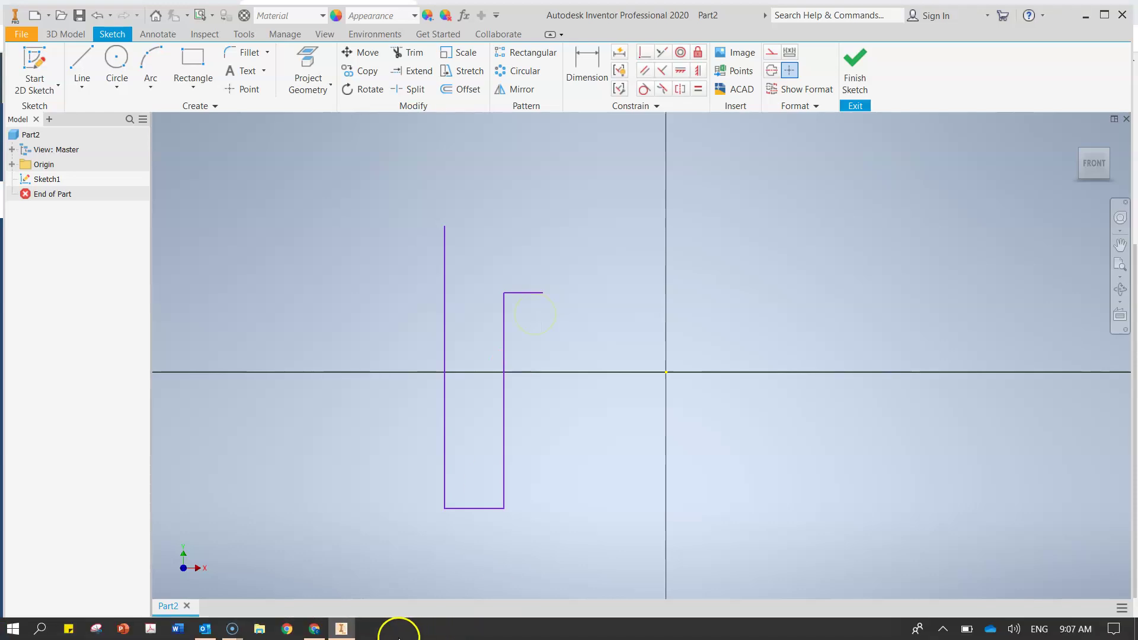
{"action": "left_click", "coordinate": [316, 634]}
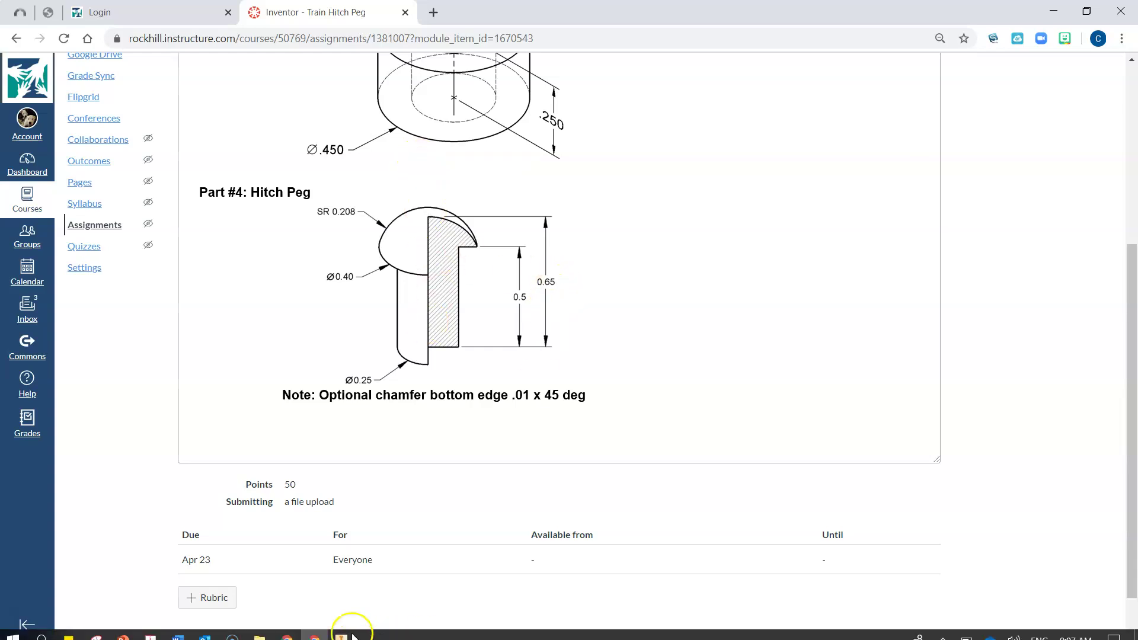
{"action": "left_click", "coordinate": [341, 628]}
{"action": "key", "text": "d"}
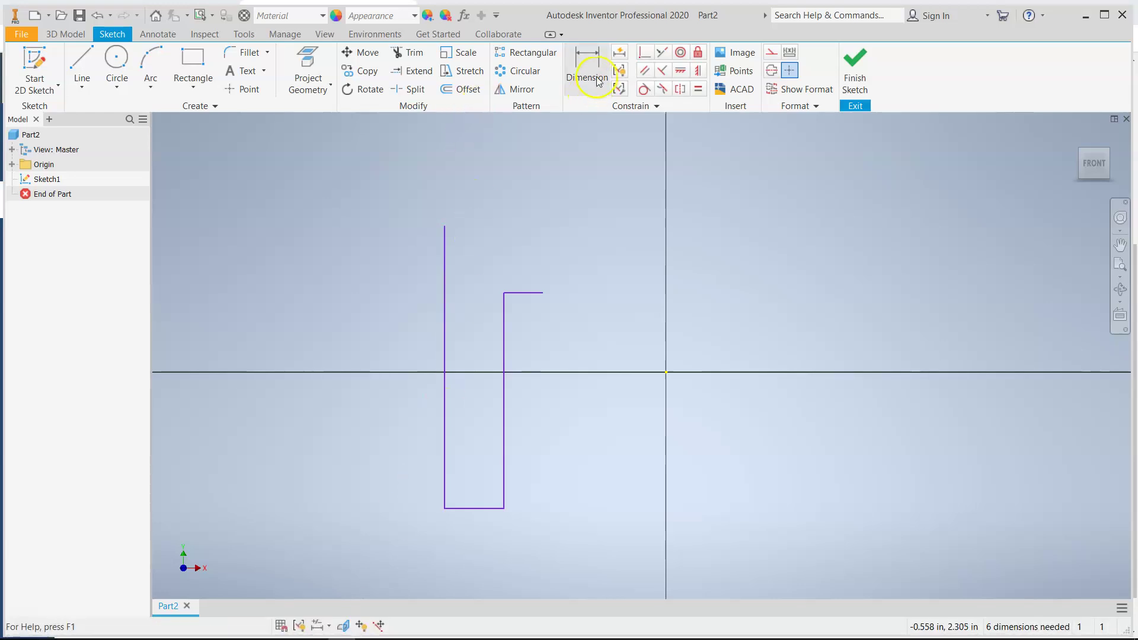
{"action": "left_click", "coordinate": [445, 357]}
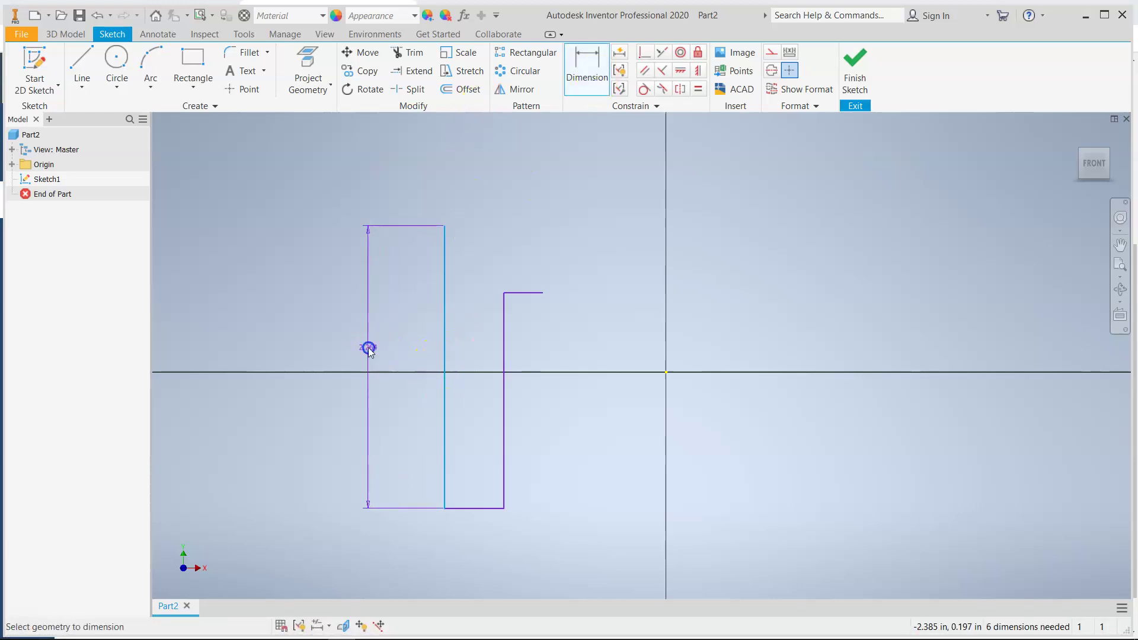
{"action": "left_click", "coordinate": [368, 349]}
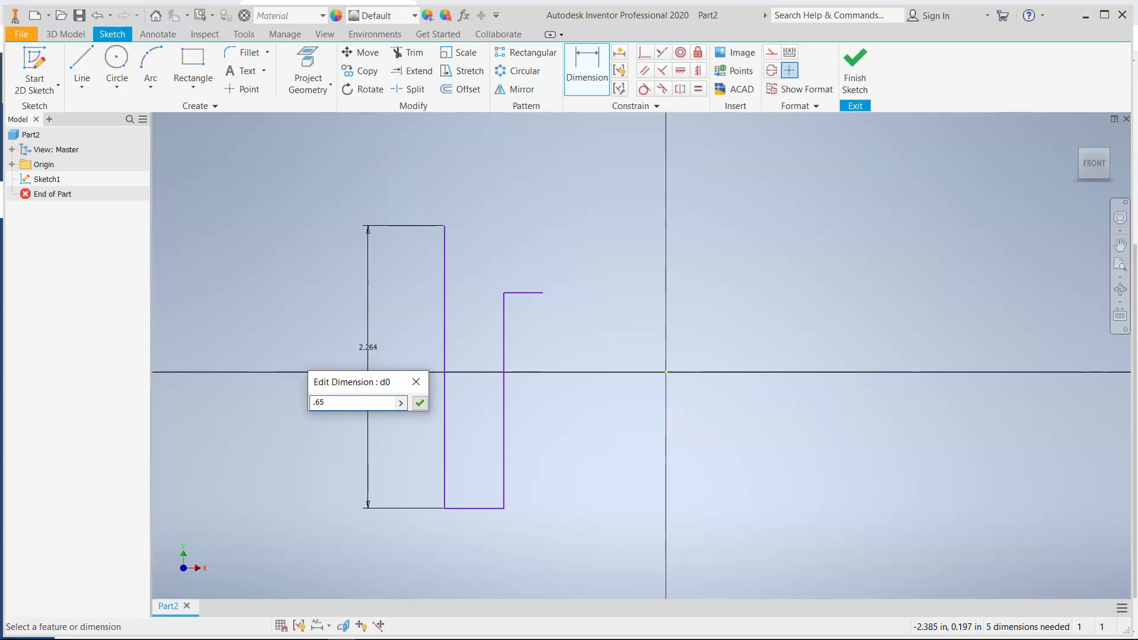
{"action": "type", "text": ".65"}
{"action": "key", "text": "Return"}
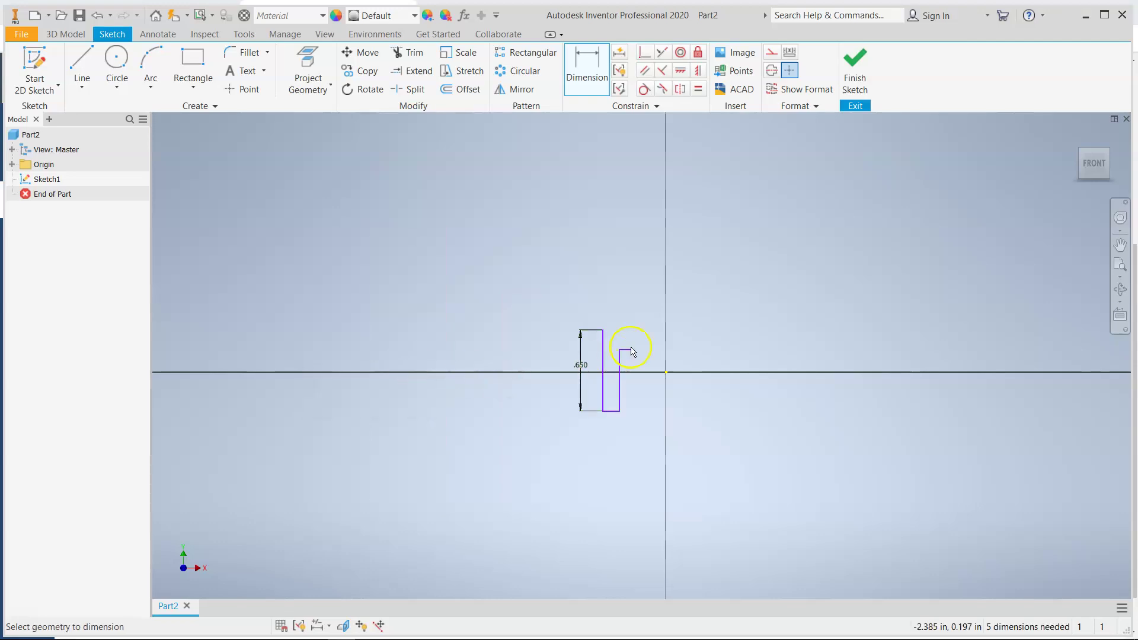
- Dimension the shorter vertical line of the shank to 0.5 in, checking the Hitch Peg drawing in Chrome for the value
{"action": "scroll", "coordinate": [650, 351], "scroll_direction": "up", "scroll_amount": 3}
{"action": "scroll", "coordinate": [615, 470], "scroll_direction": "up", "scroll_amount": 3}
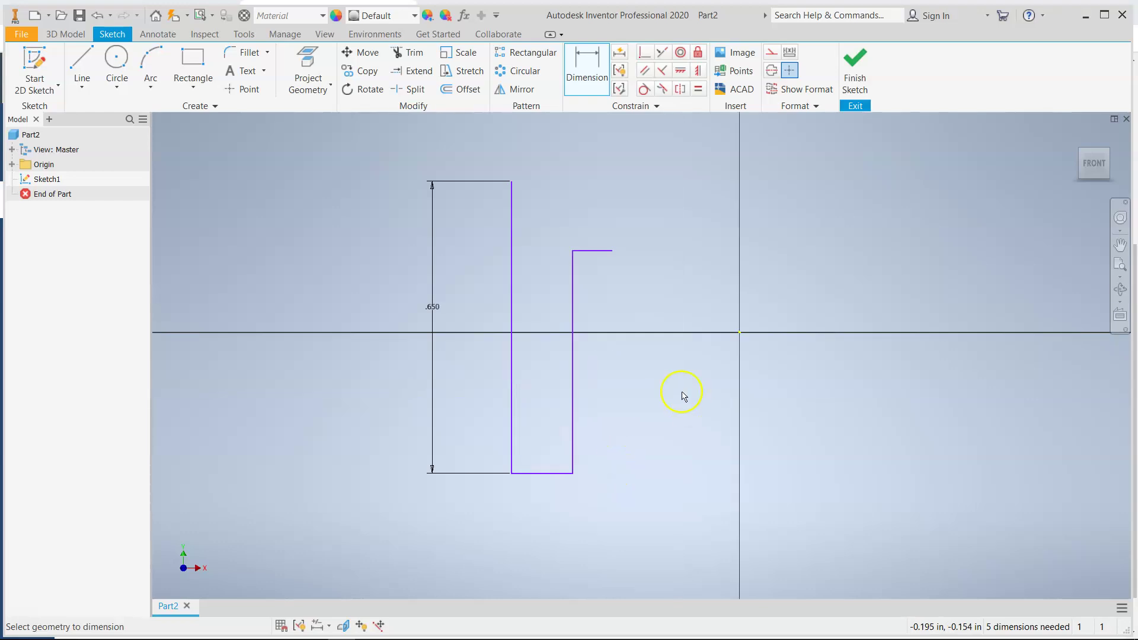
{"action": "left_click", "coordinate": [573, 300]}
{"action": "left_click", "coordinate": [603, 305]}
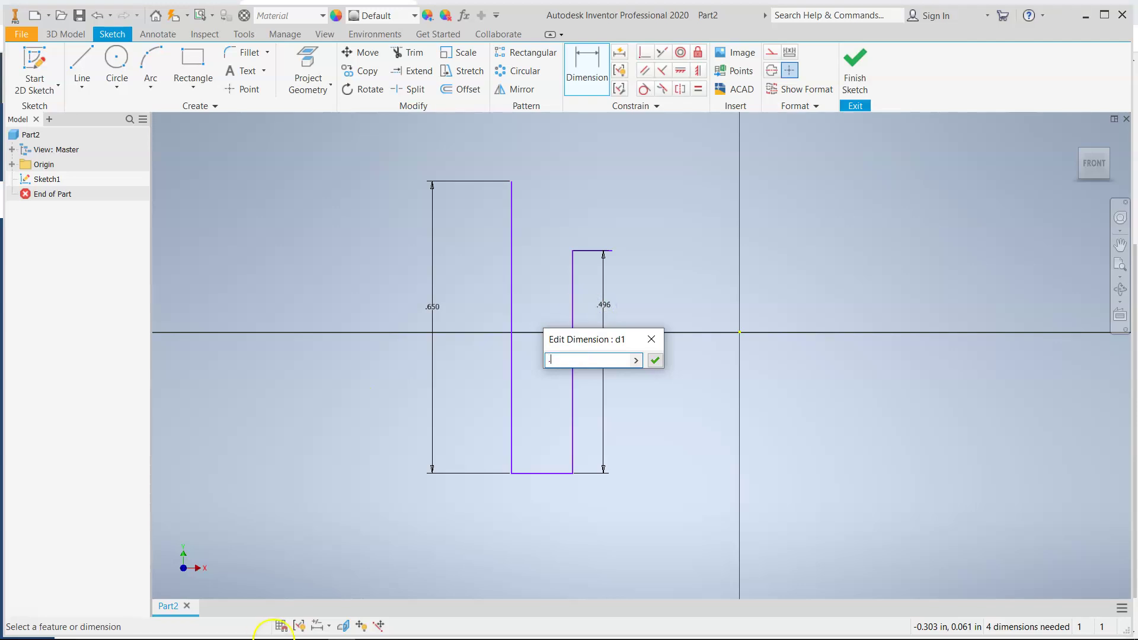
{"action": "left_click", "coordinate": [309, 630]}
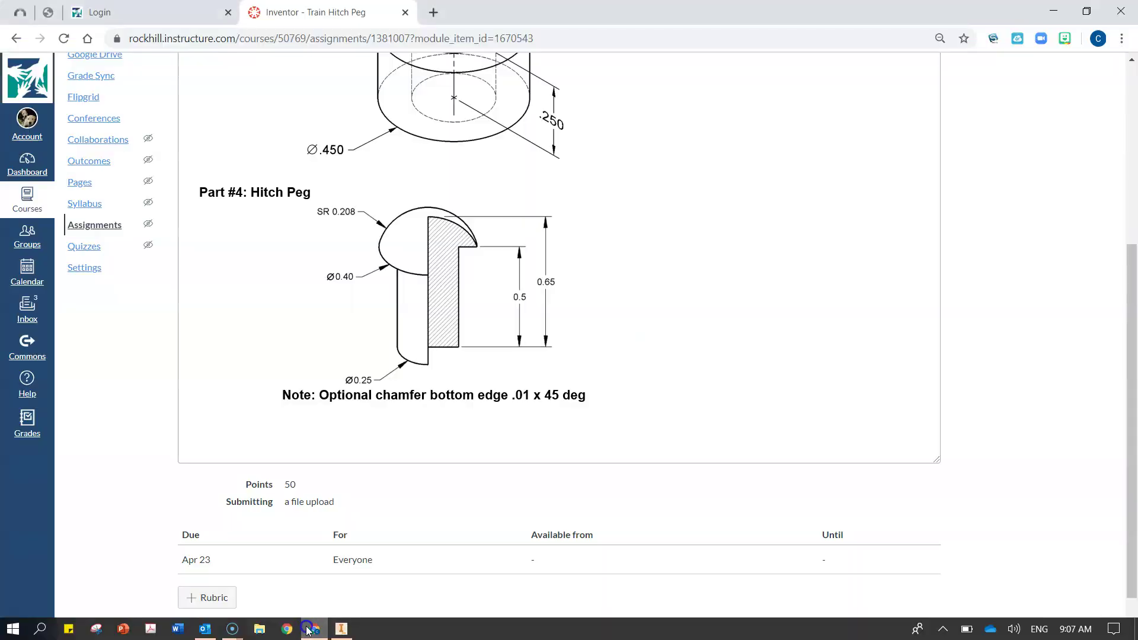
{"action": "left_click", "coordinate": [309, 629]}
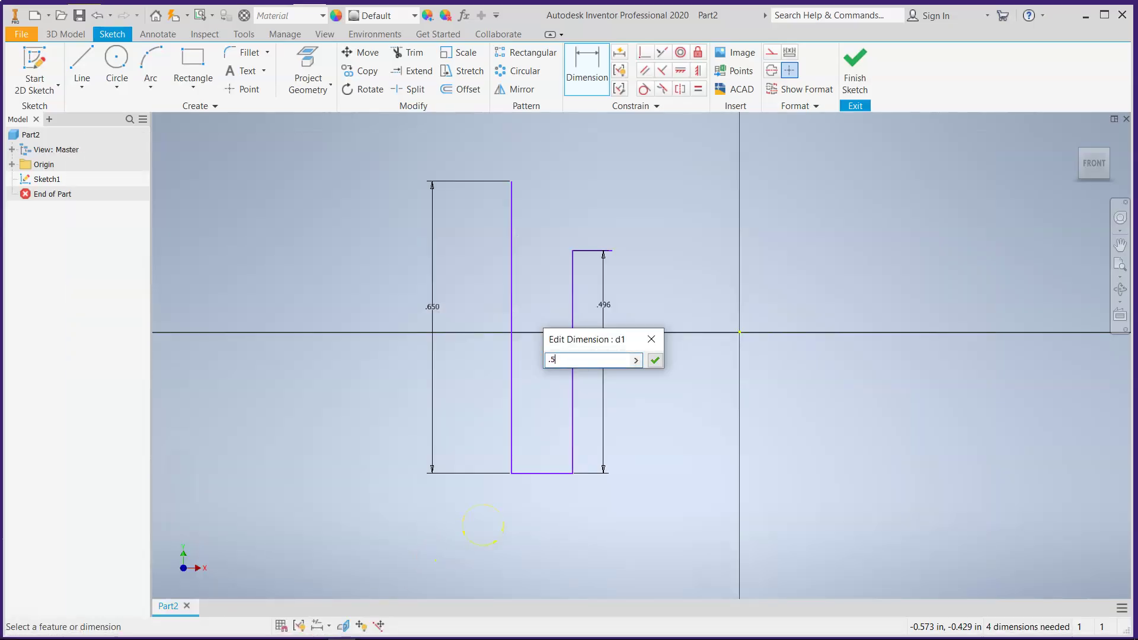
{"action": "key", "text": "Return"}
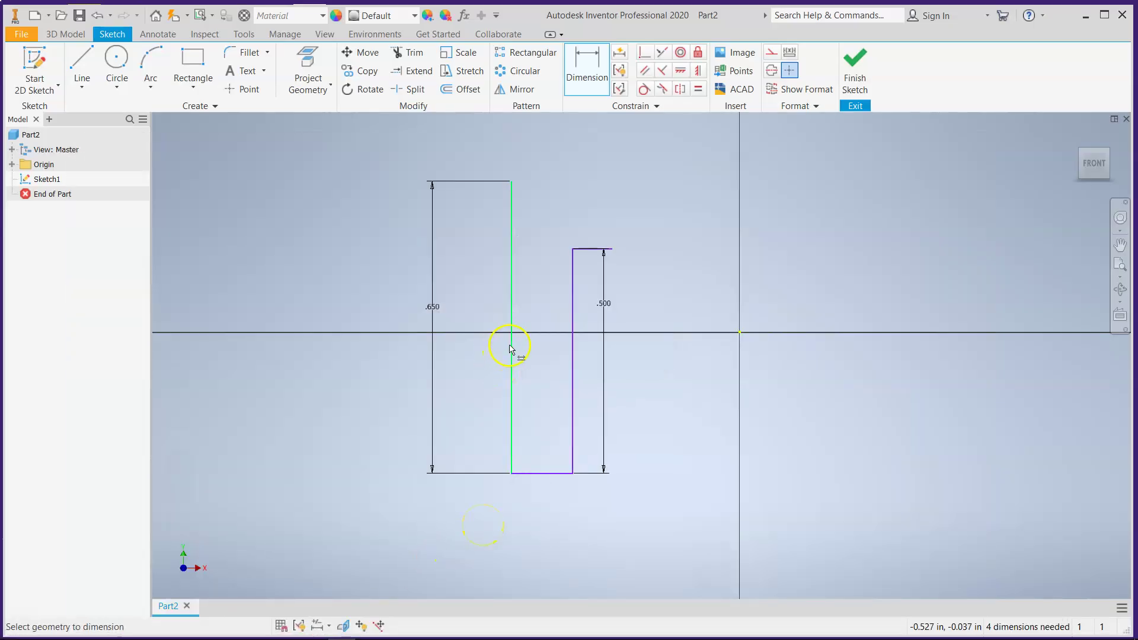
- Look up the shank diameter in the Chrome drawing and dimension the profile's bottom line in Inventor as .25/2 in
{"action": "mouse_move", "coordinate": [344, 633]}
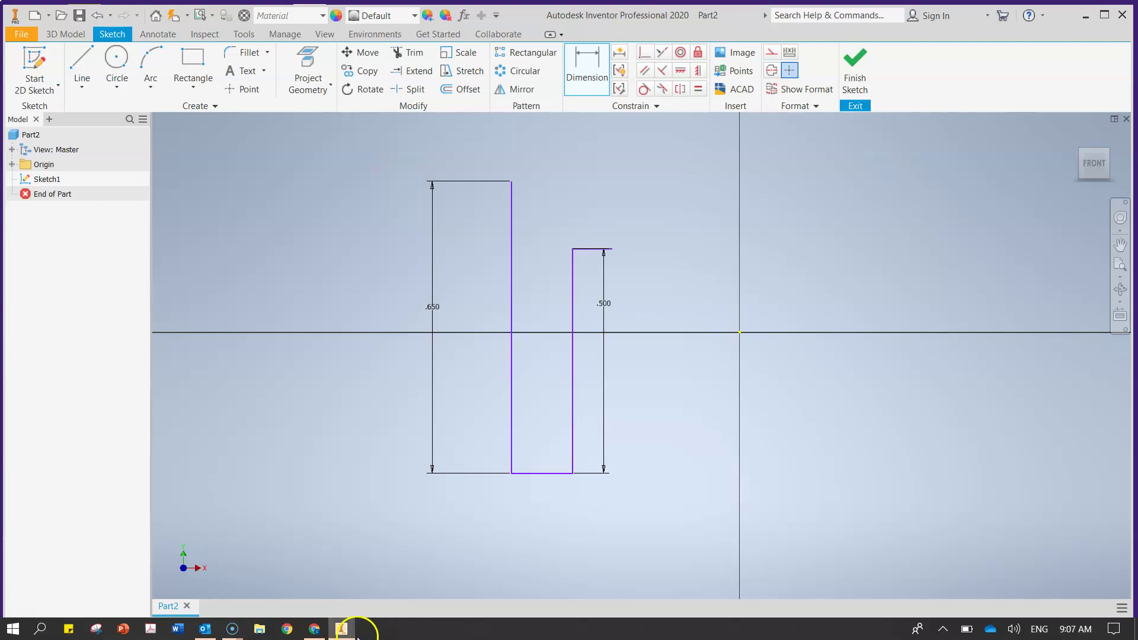
{"action": "left_click", "coordinate": [317, 631]}
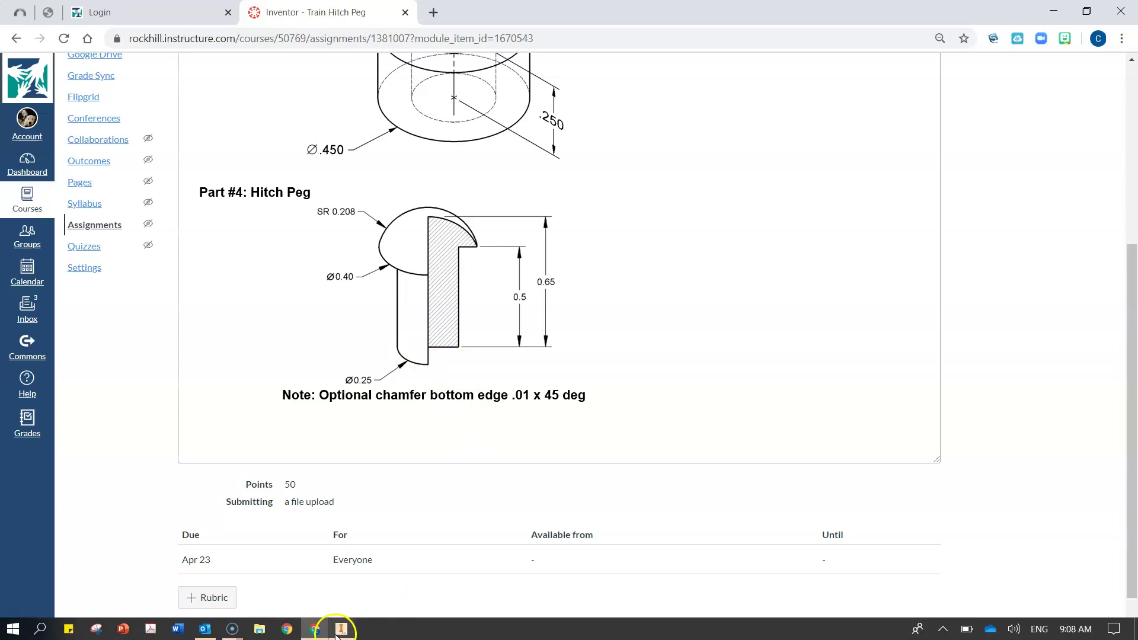
{"action": "left_click", "coordinate": [336, 627]}
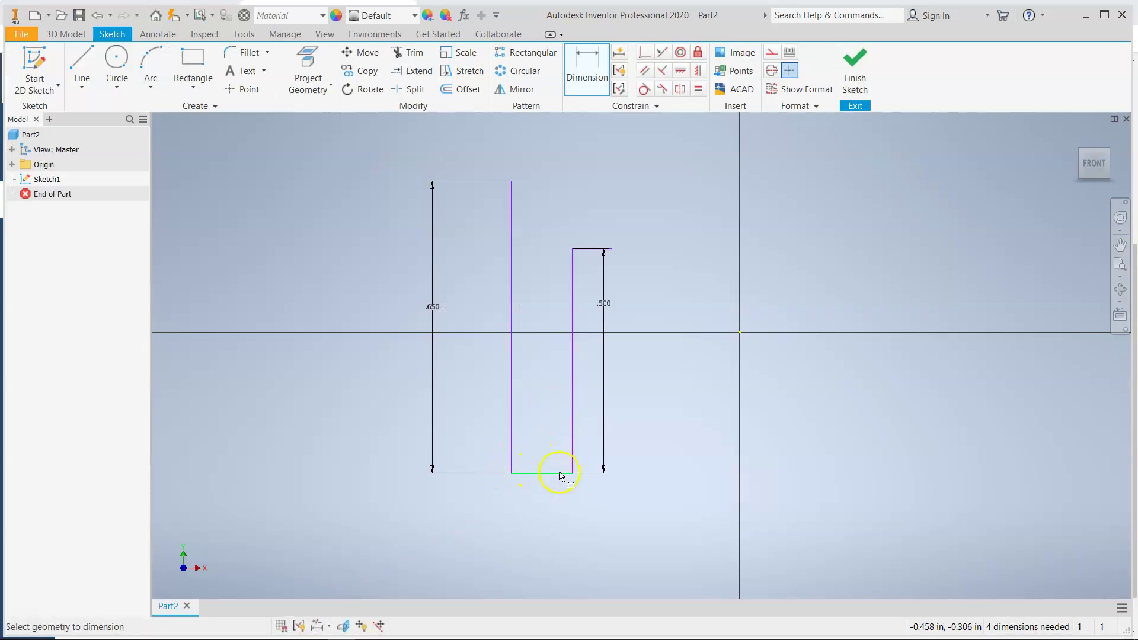
{"action": "left_click", "coordinate": [535, 474]}
{"action": "left_click", "coordinate": [535, 509]}
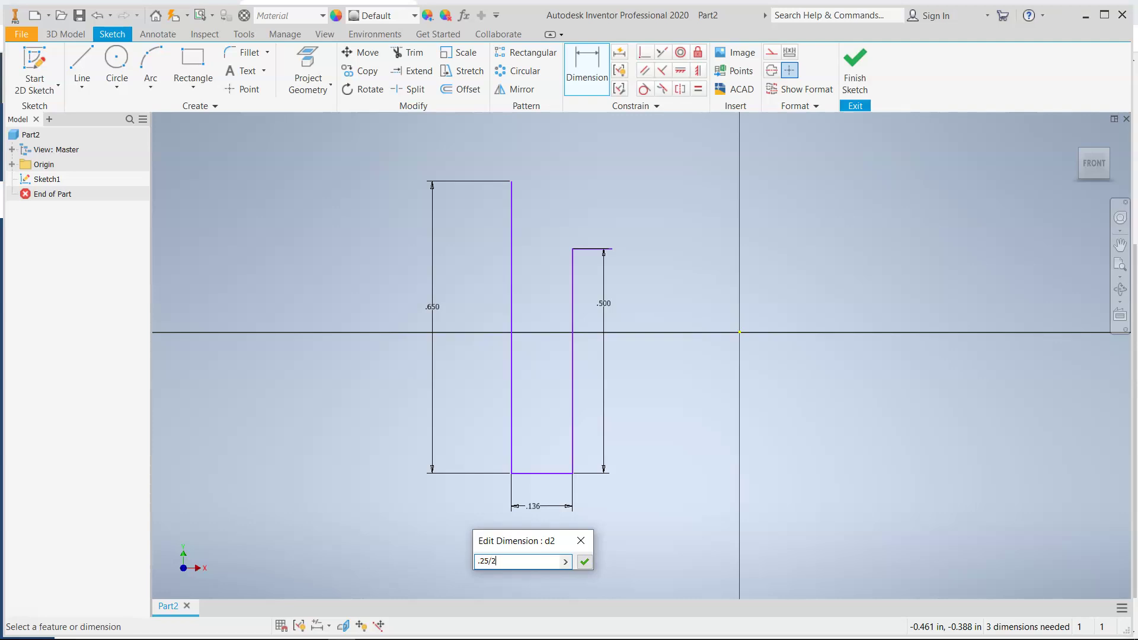
{"action": "type", "text": ".25/2"}
{"action": "key", "text": "Return"}
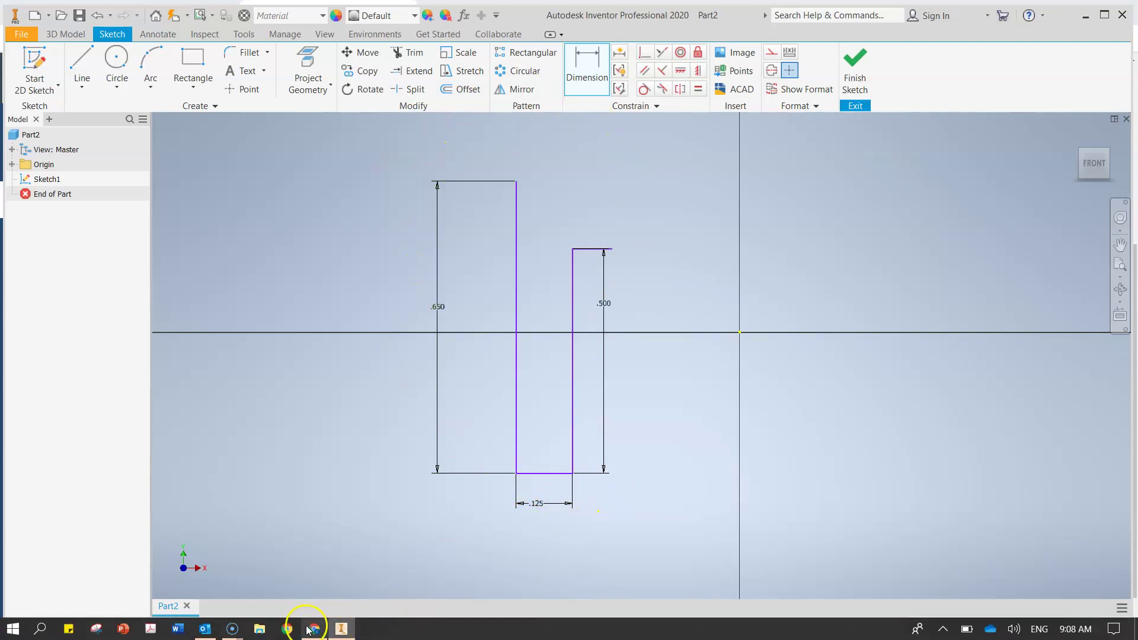
- Check the head diameter in Chrome, dimension from the long vertical line to the ledge's outer end as 0.2 in, and place that dimension below the profile
{"action": "left_click", "coordinate": [314, 630]}
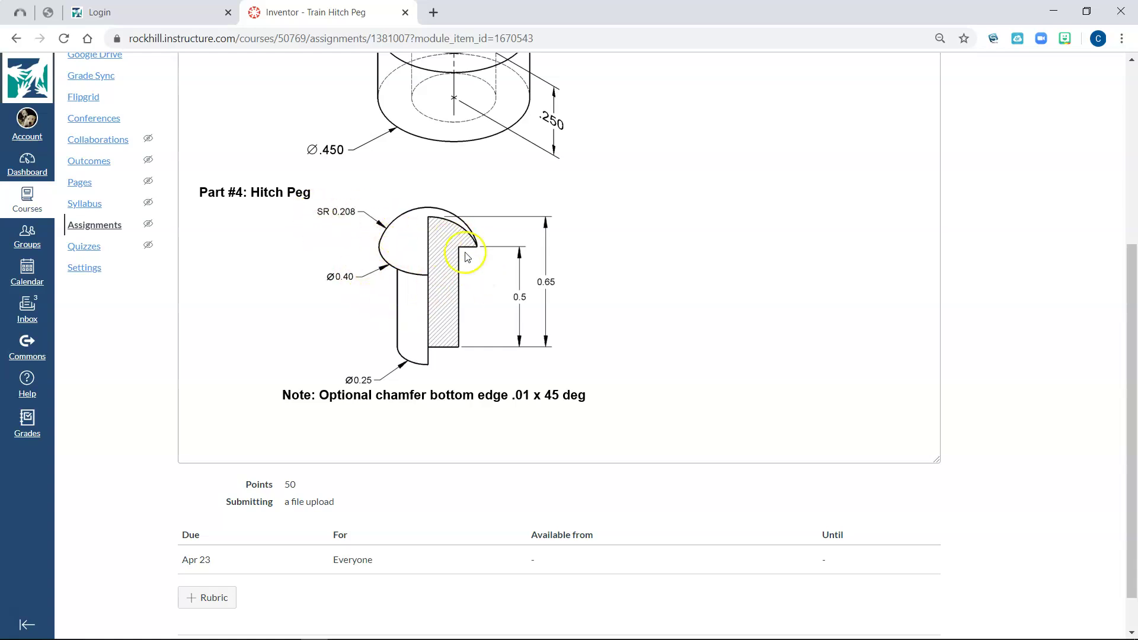
{"action": "mouse_move", "coordinate": [315, 629]}
{"action": "left_click", "coordinate": [322, 633]}
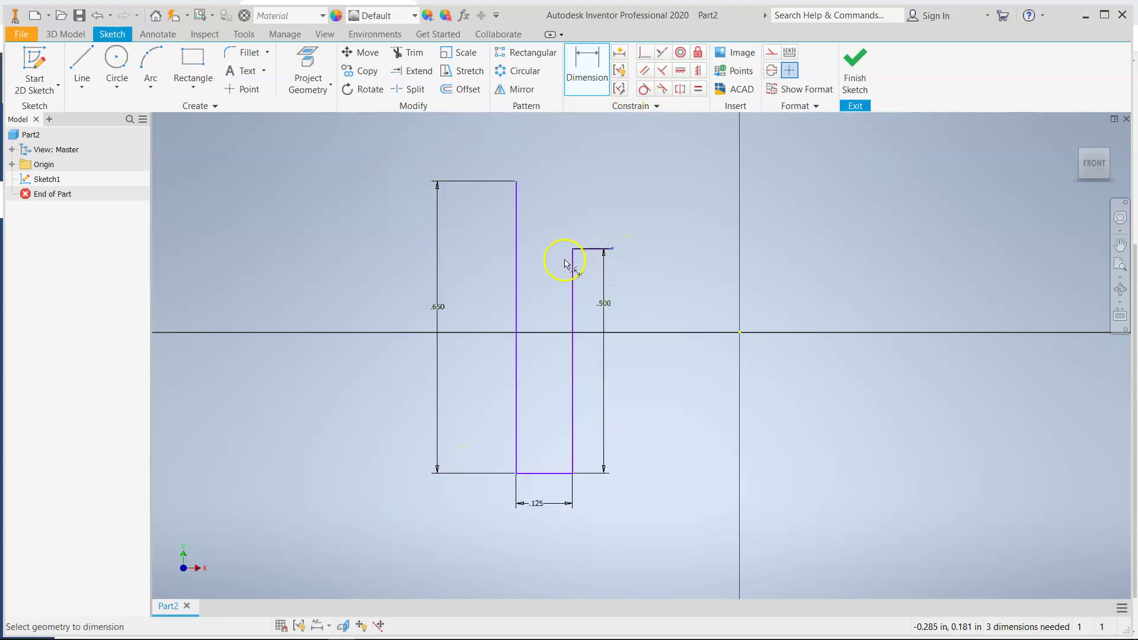
{"action": "left_click", "coordinate": [517, 256]}
{"action": "left_click", "coordinate": [612, 249]}
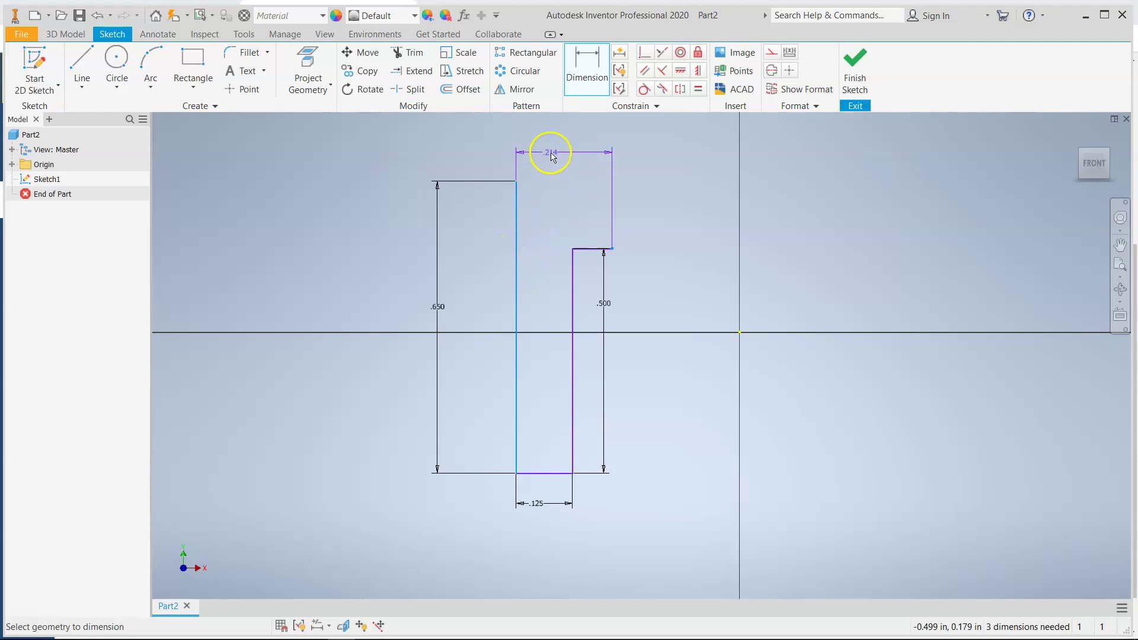
{"action": "left_click", "coordinate": [551, 149]}
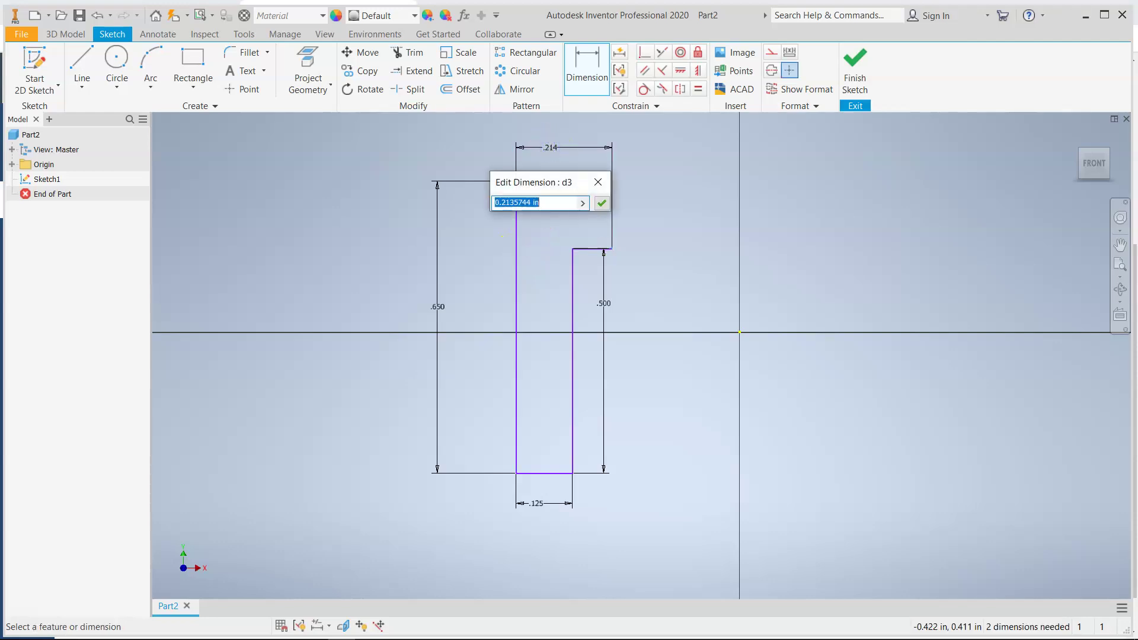
{"action": "type", "text": ".2"}
{"action": "key", "text": "Return"}
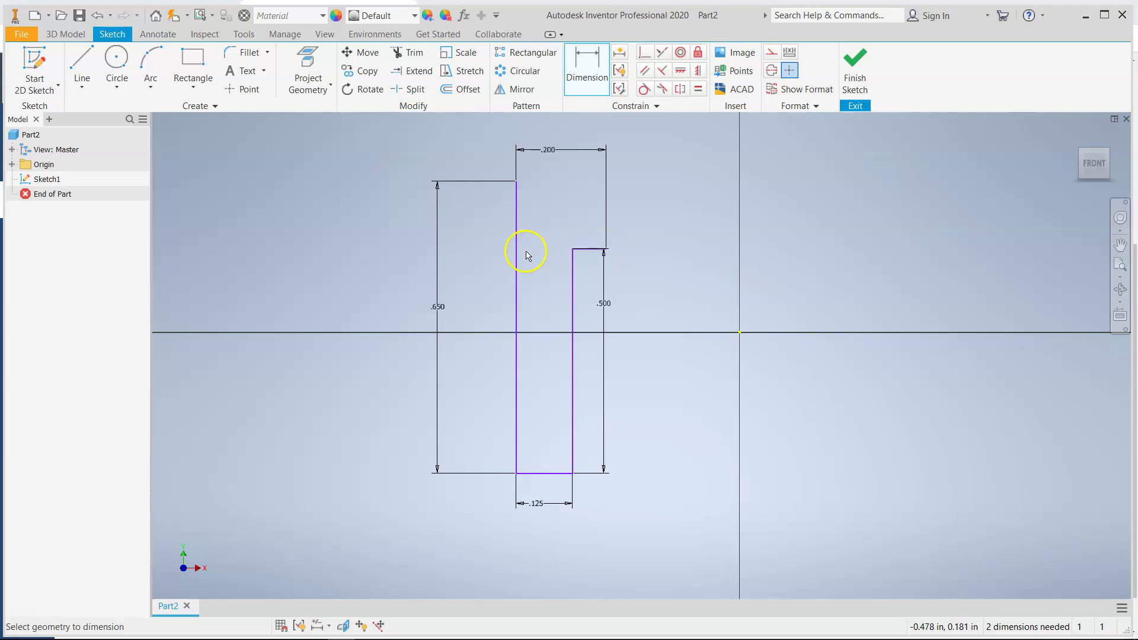
{"action": "left_click", "coordinate": [573, 498]}
{"action": "mouse_move", "coordinate": [553, 153]}
{"action": "left_mouse_down"}
{"action": "mouse_move", "coordinate": [602, 437]}
{"action": "mouse_move", "coordinate": [607, 549]}
{"action": "left_mouse_up"}
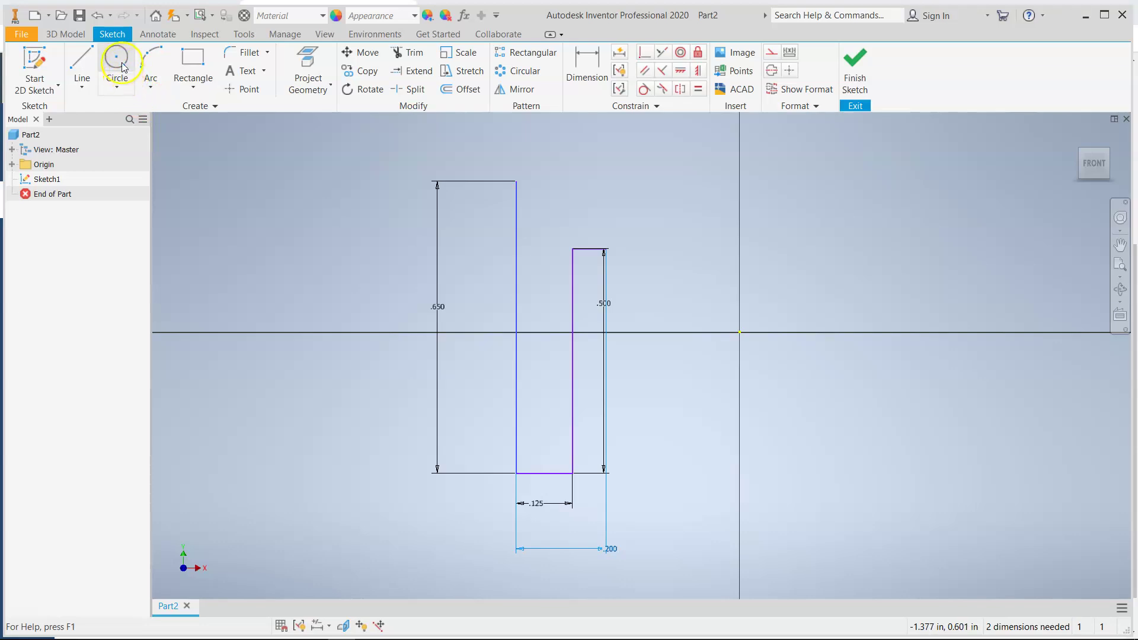
- Draw a three-point arc from the long vertical line's upper end to the ledge's outer end, with a radius of about 0.282 in
{"action": "left_click", "coordinate": [151, 84]}
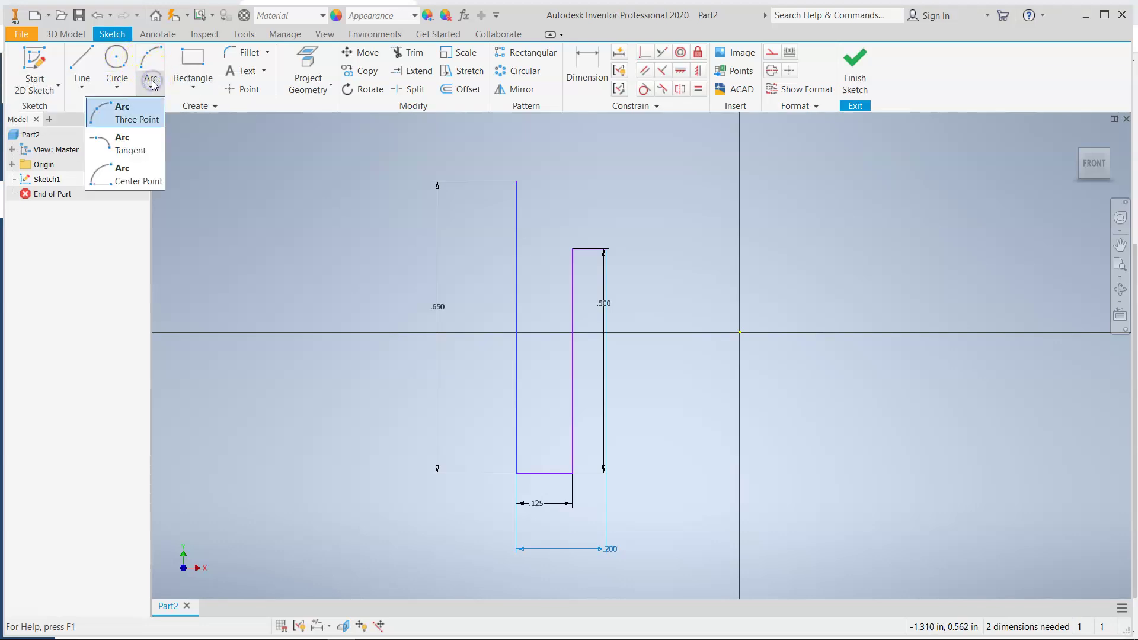
{"action": "left_click", "coordinate": [140, 120]}
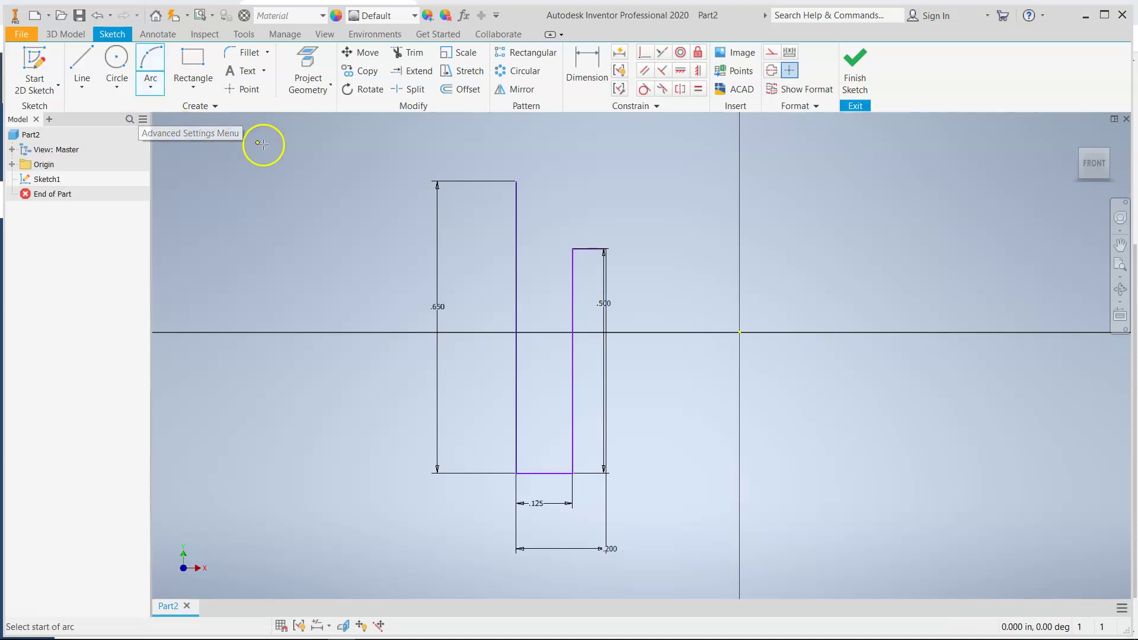
{"action": "left_click", "coordinate": [517, 181]}
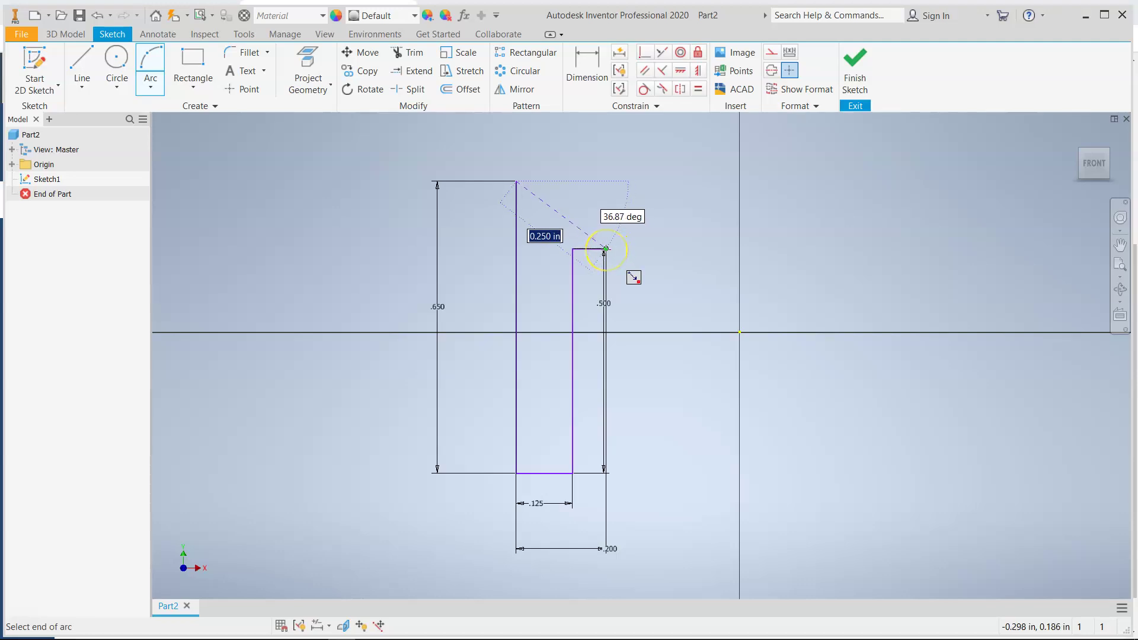
{"action": "left_click", "coordinate": [606, 248]}
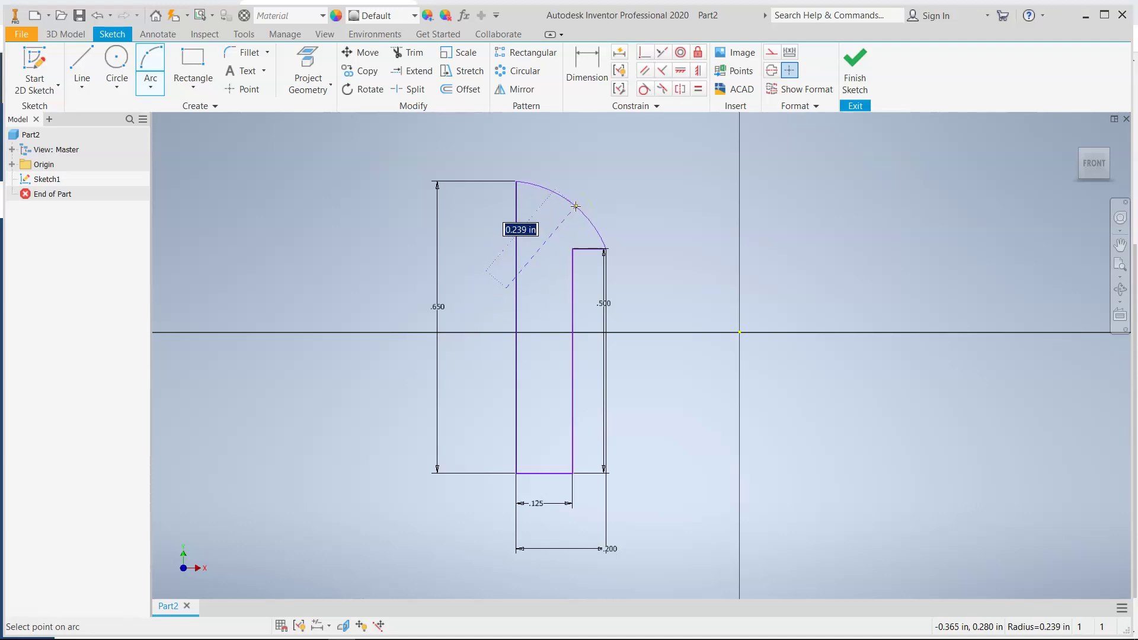
{"action": "left_click", "coordinate": [586, 185]}
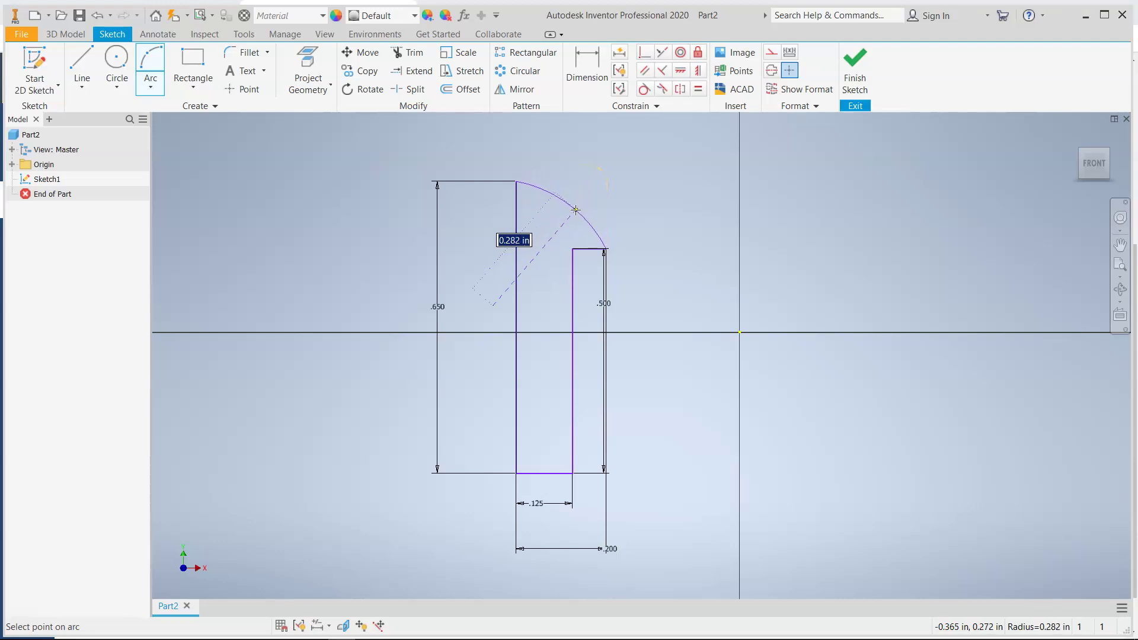
{"action": "left_click", "coordinate": [576, 210]}
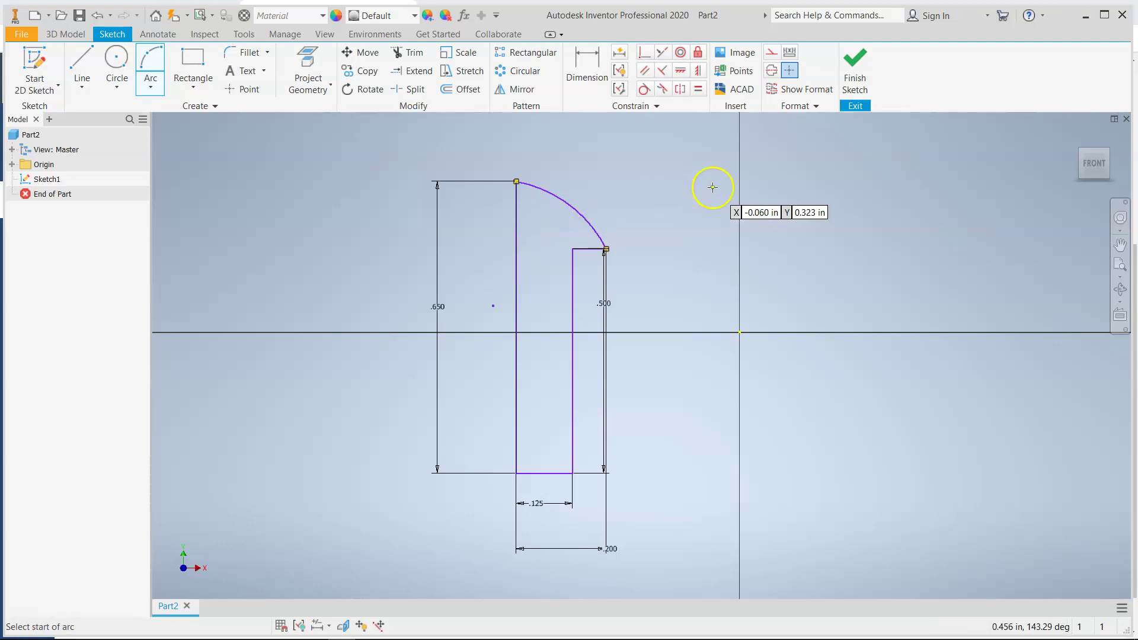
- Dimension the radius of the head arc as .208 in
{"action": "left_click", "coordinate": [594, 78]}
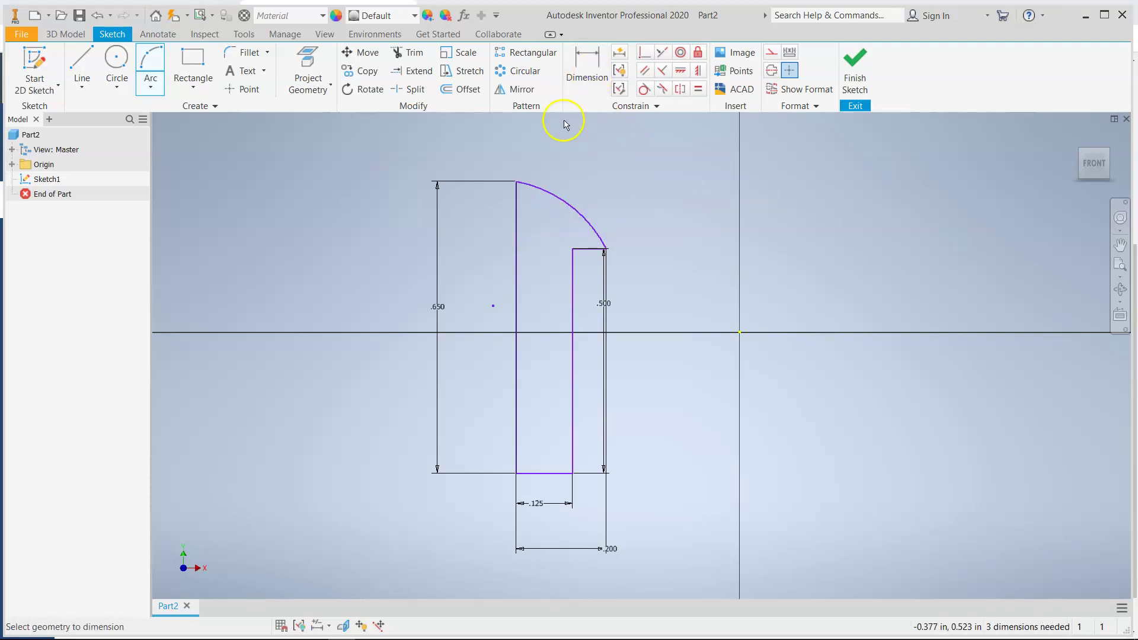
{"action": "left_click", "coordinate": [589, 220]}
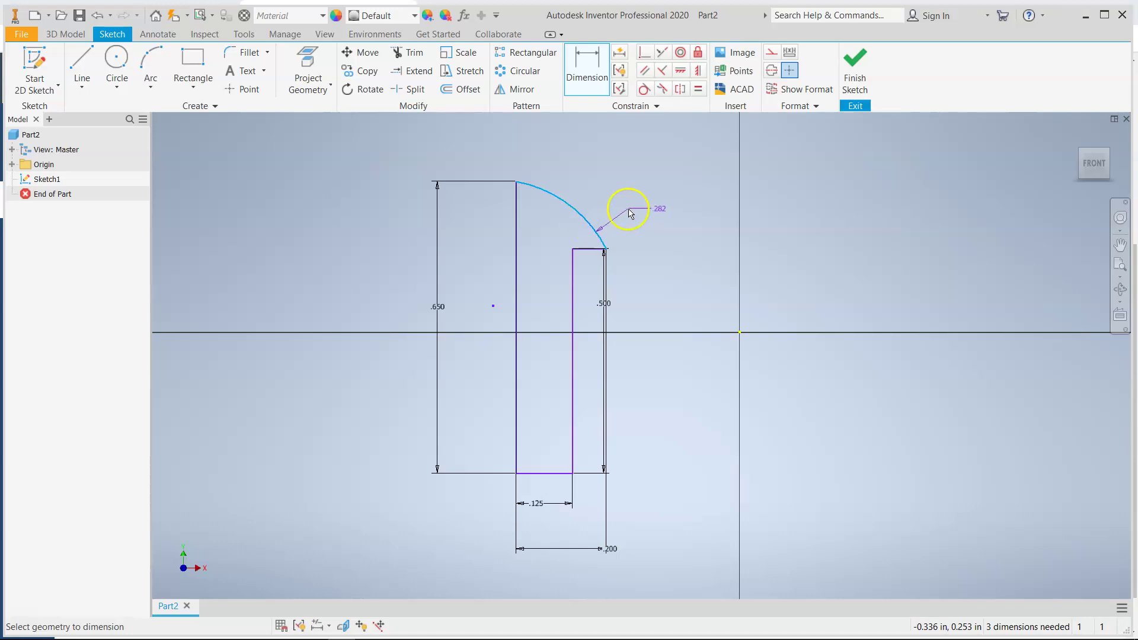
{"action": "left_click", "coordinate": [635, 209]}
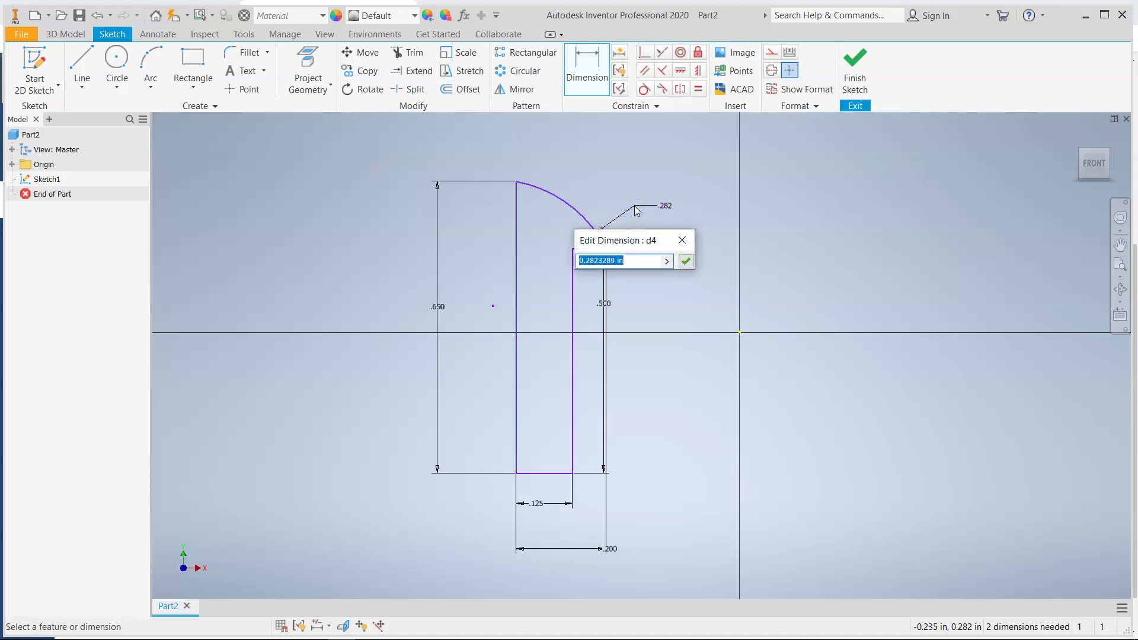
{"action": "type", "text": ".208"}
{"action": "key", "text": "Return"}
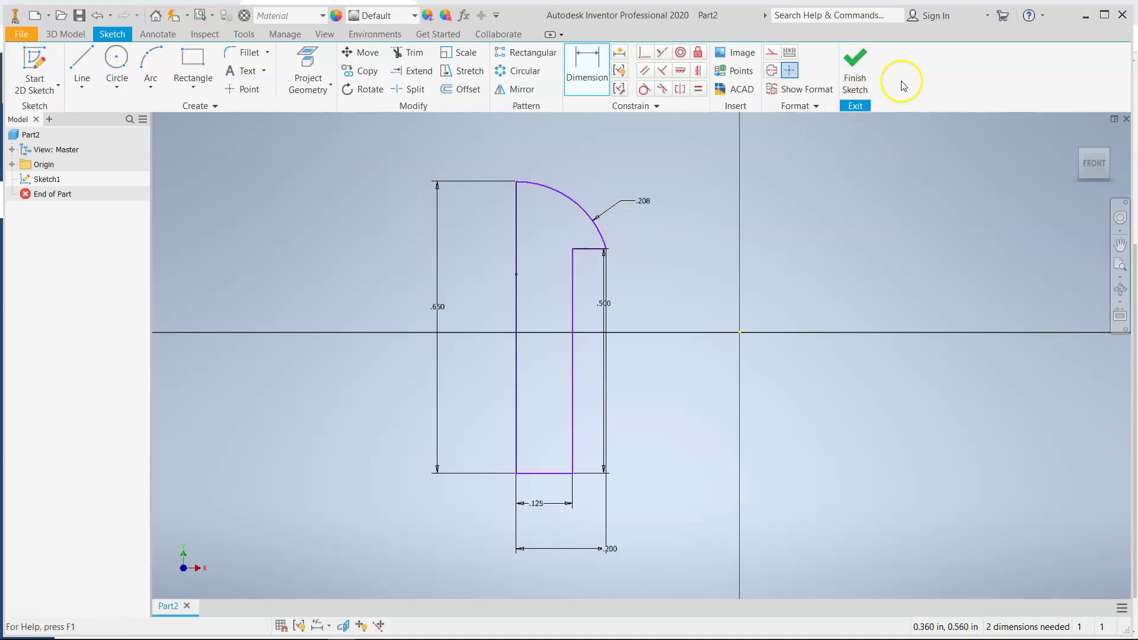
- Finish the sketch and revolve the closed half-profile a full 360 degrees about its long vertical line
{"action": "left_click", "coordinate": [871, 77]}
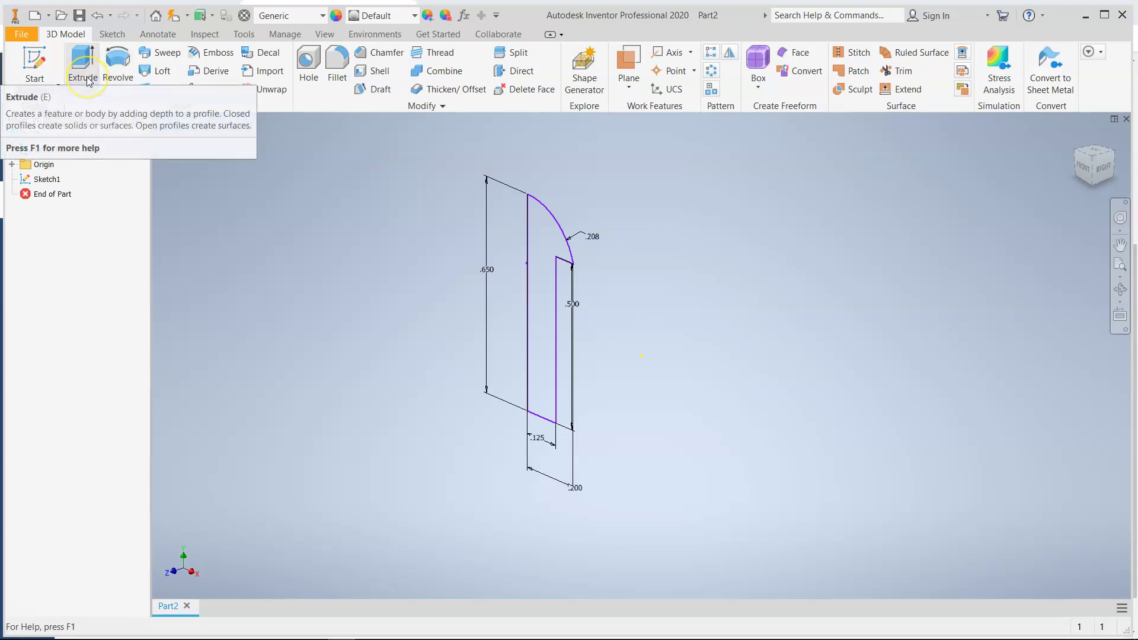
{"action": "left_click", "coordinate": [122, 65]}
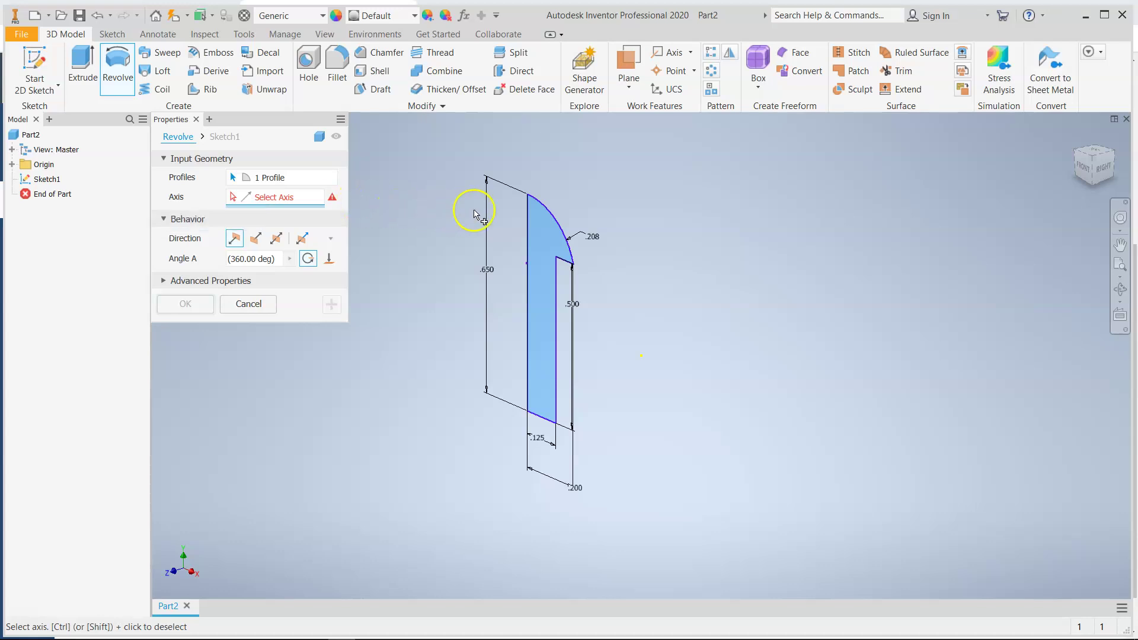
{"action": "left_click", "coordinate": [529, 217]}
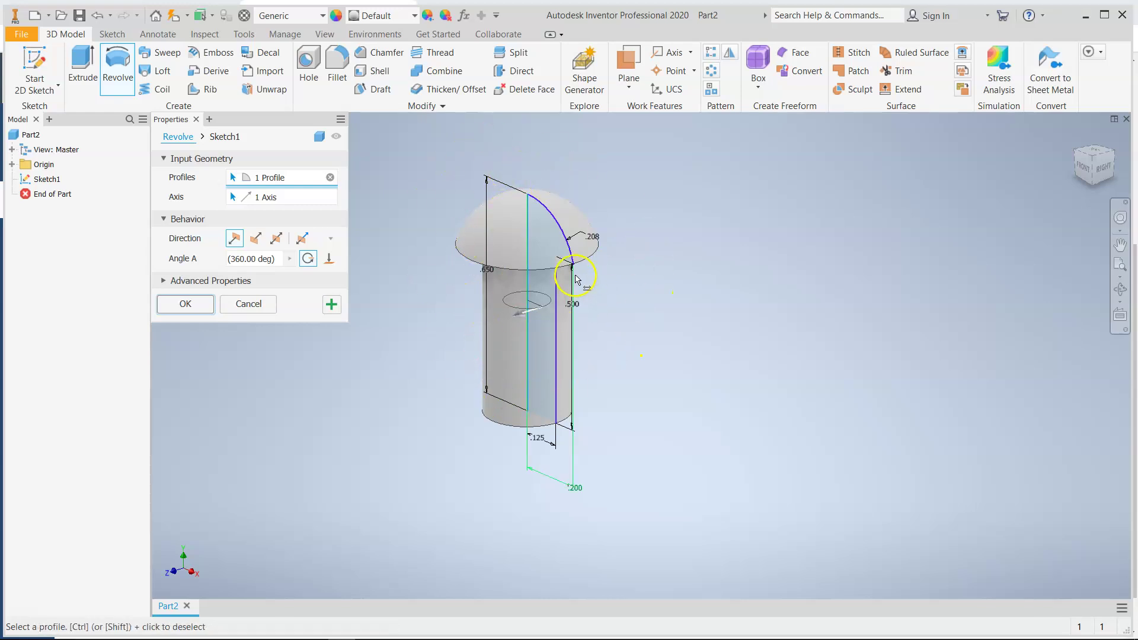
{"action": "left_click", "coordinate": [193, 309]}
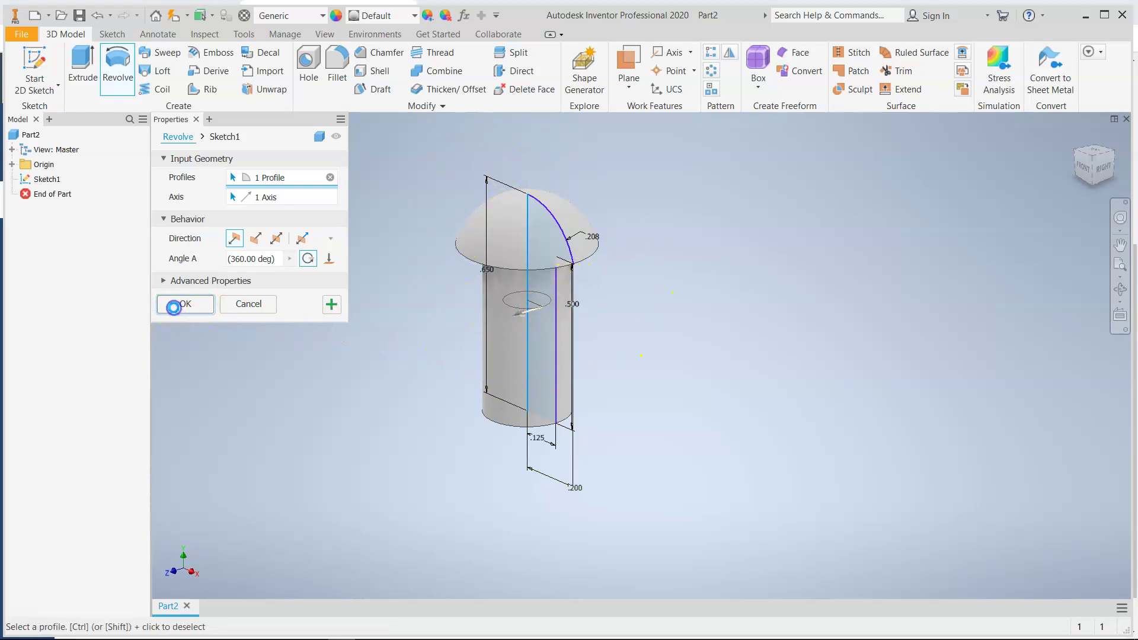
{"action": "mouse_move", "coordinate": [1107, 175]}
{"action": "left_mouse_down"}
{"action": "mouse_move", "coordinate": [1039, 132]}
{"action": "mouse_move", "coordinate": [976, 595]}
{"action": "mouse_move", "coordinate": [949, 582]}
{"action": "mouse_move", "coordinate": [937, 122]}
{"action": "left_mouse_up"}
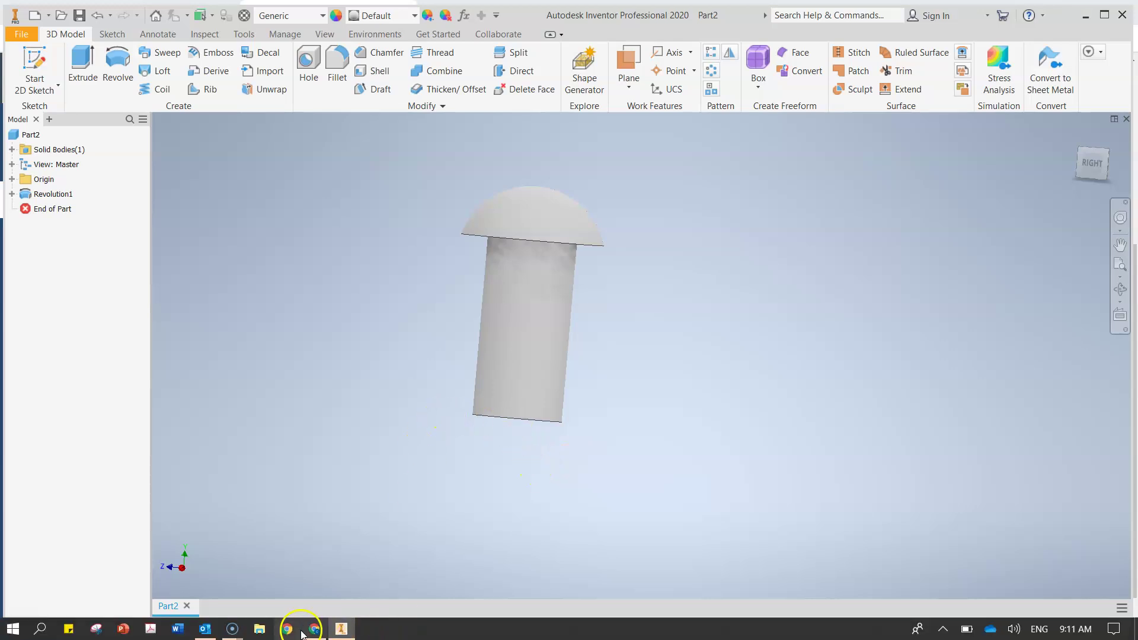
- Check the Hitch Peg chamfer note in Chrome, return to Inventor, and set up a distance-and-angle chamfer of 0.01 in at 45 deg
{"action": "left_click", "coordinate": [314, 627]}
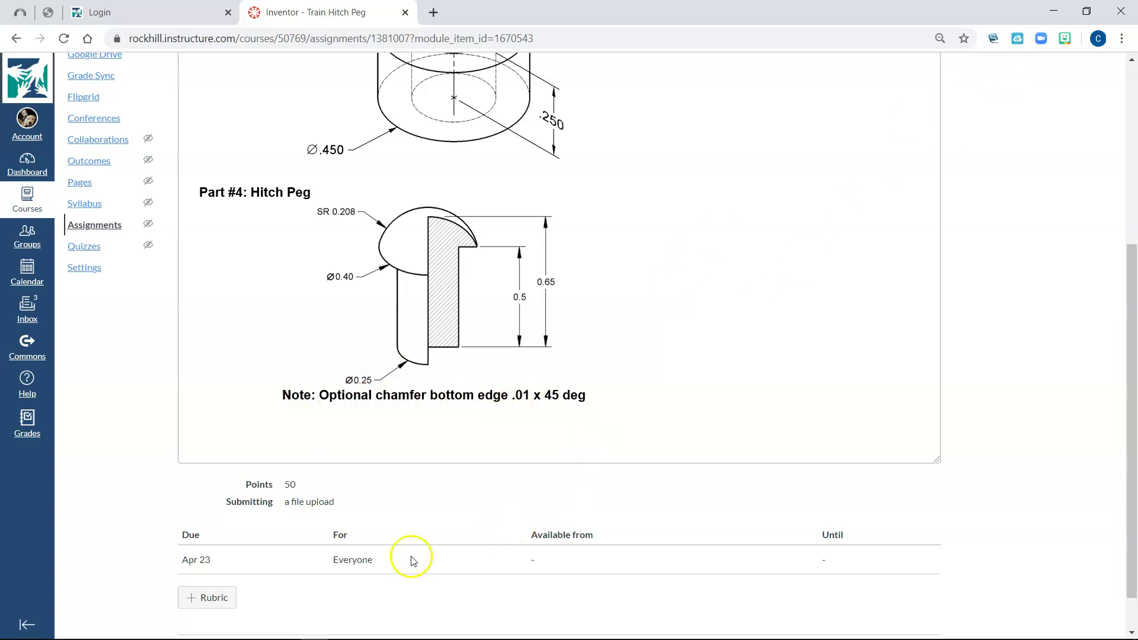
{"action": "left_click", "coordinate": [1054, 10]}
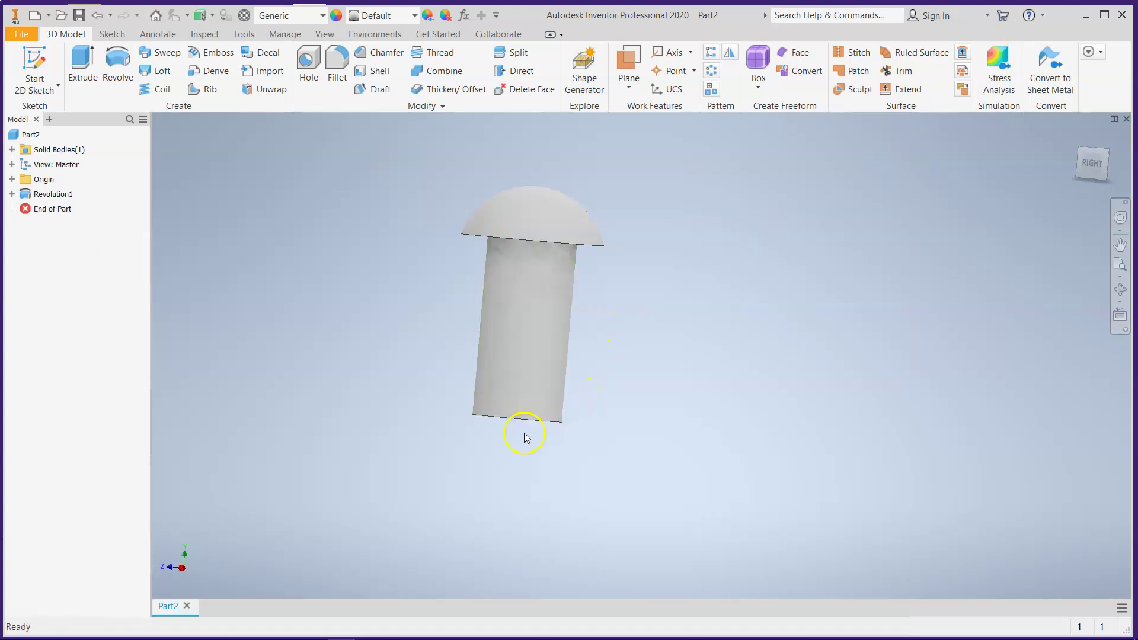
{"action": "scroll", "coordinate": [525, 438], "scroll_direction": "up", "scroll_amount": 5}
{"action": "left_click_drag", "start_coordinate": [1092, 160], "coordinate": [1099, 138]}
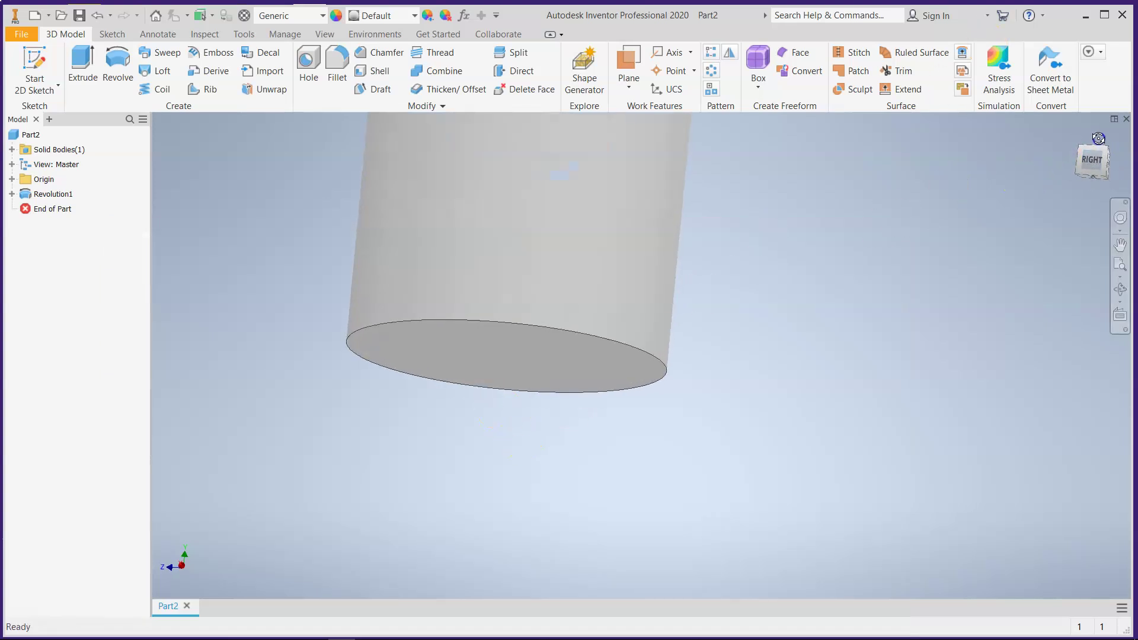
{"action": "scroll", "coordinate": [302, 283], "scroll_direction": "up", "scroll_amount": 3}
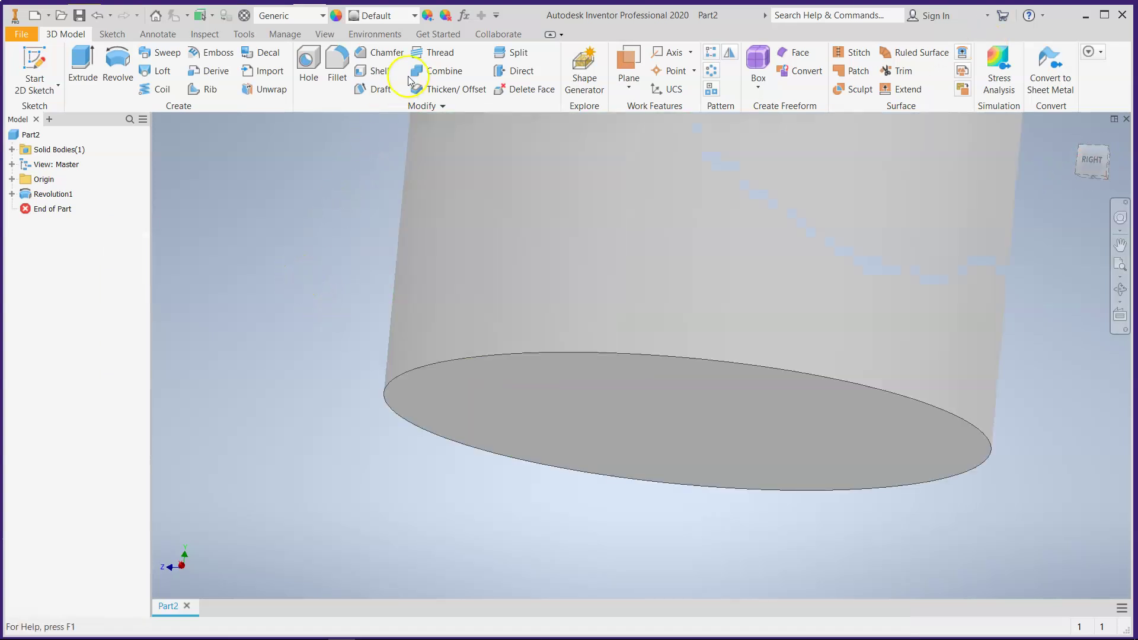
{"action": "left_click", "coordinate": [385, 54]}
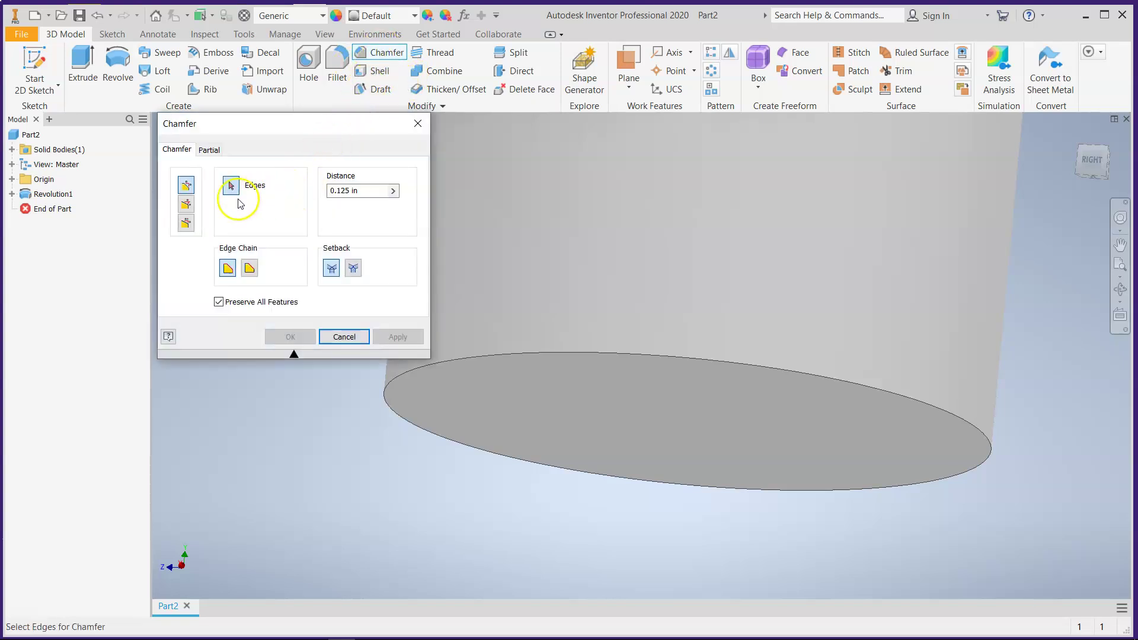
{"action": "left_click", "coordinate": [186, 205]}
{"action": "left_click", "coordinate": [362, 190]}
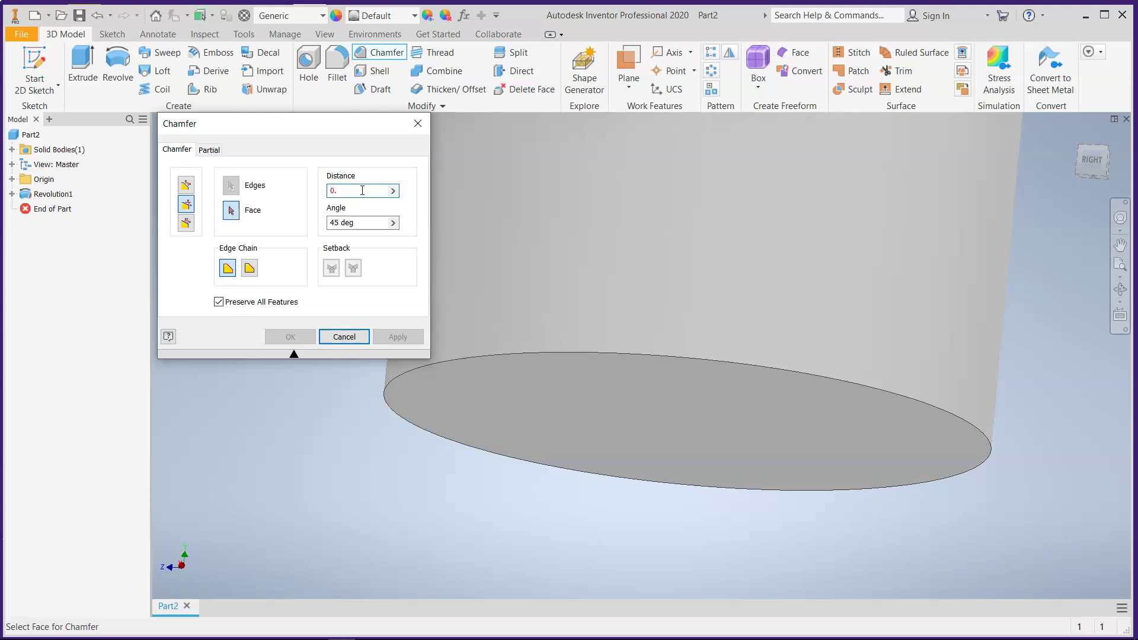
{"action": "type", "text": "0.01"}
{"action": "left_click", "coordinate": [234, 212]}
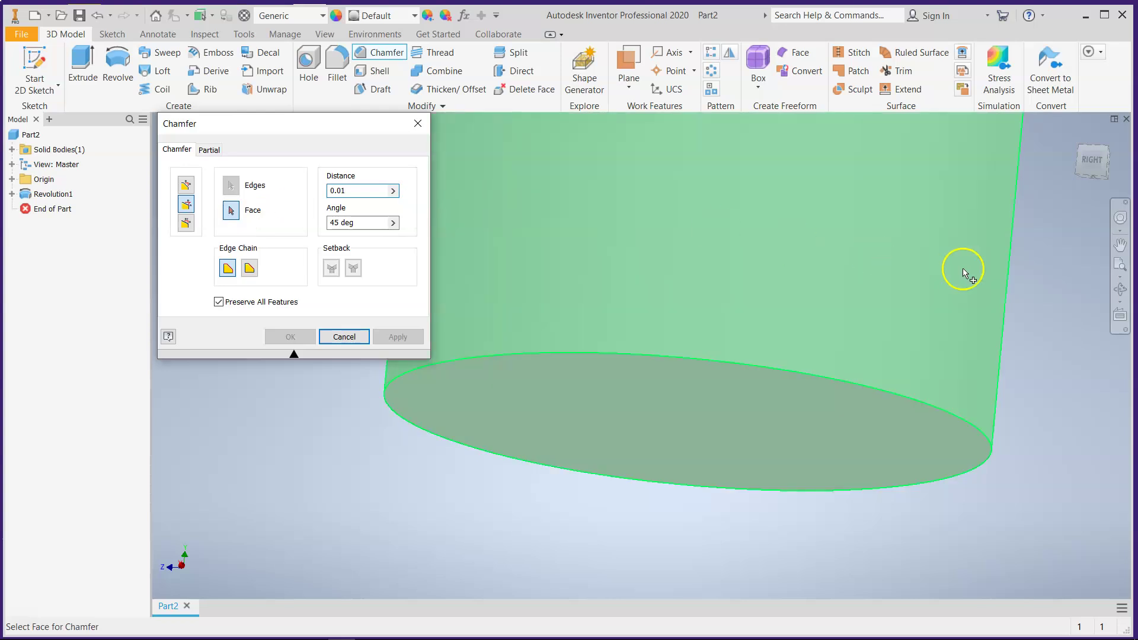
- Pick the shank's bottom face and its circular edge for the chamfer, check the preview from the side, apply it and close the dialog
{"action": "left_click", "coordinate": [425, 400]}
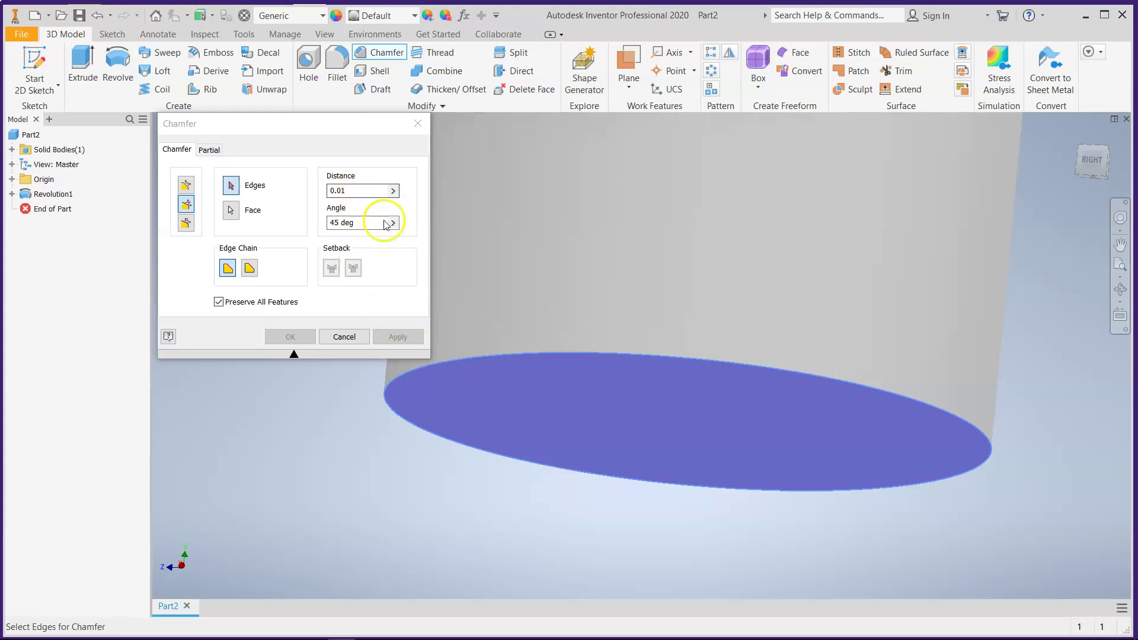
{"action": "scroll", "coordinate": [513, 341], "scroll_direction": "down", "scroll_amount": 3}
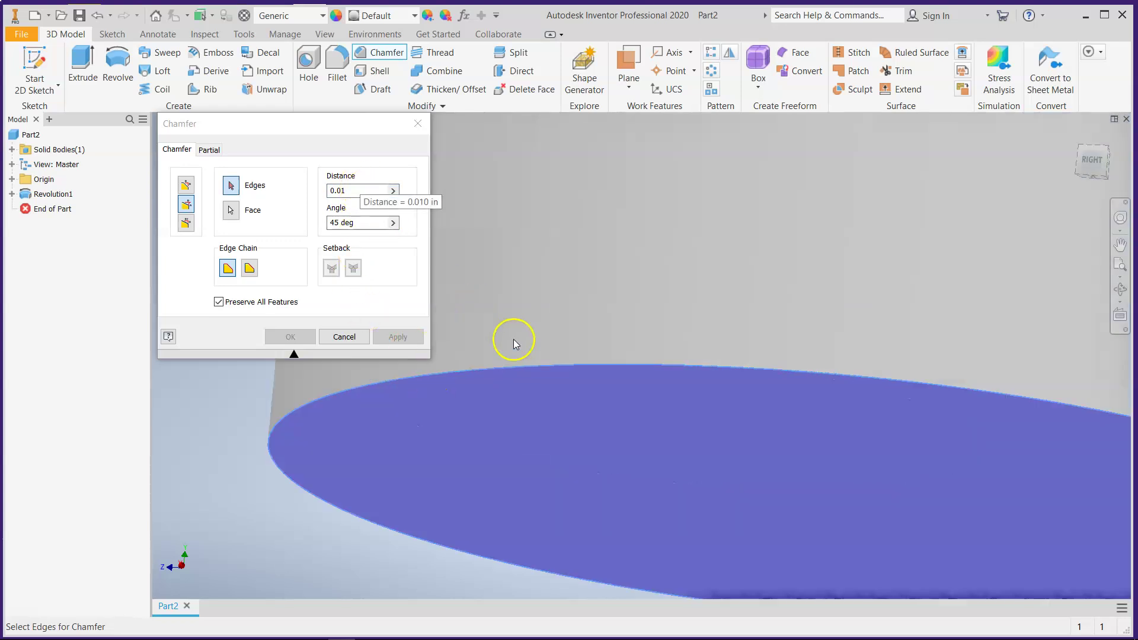
{"action": "left_click", "coordinate": [508, 370]}
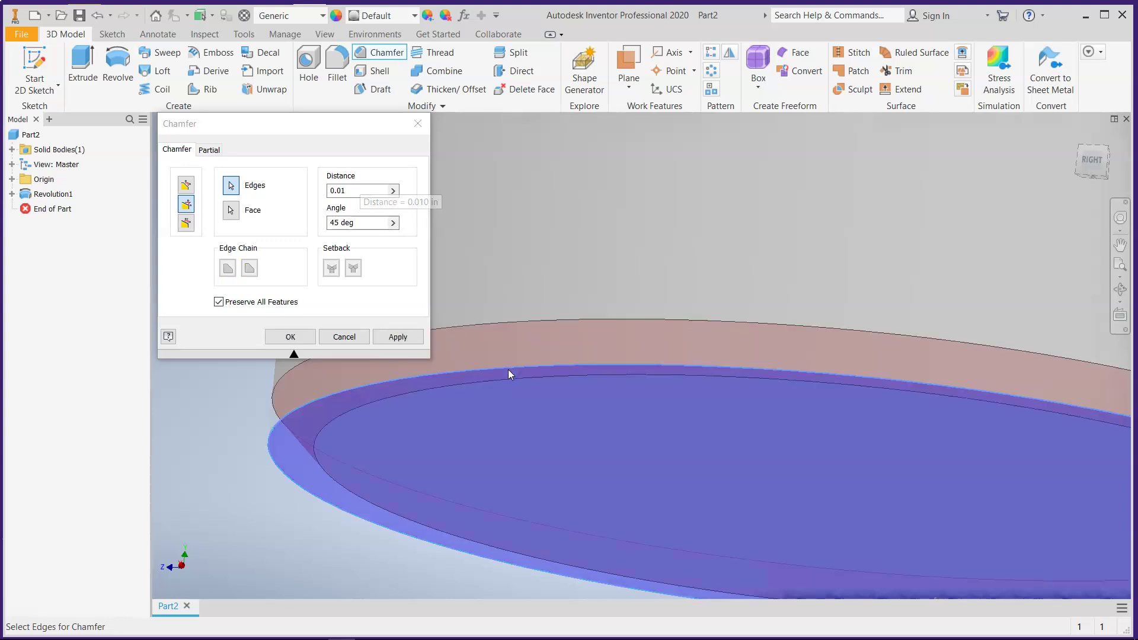
{"action": "left_click", "coordinate": [1093, 160]}
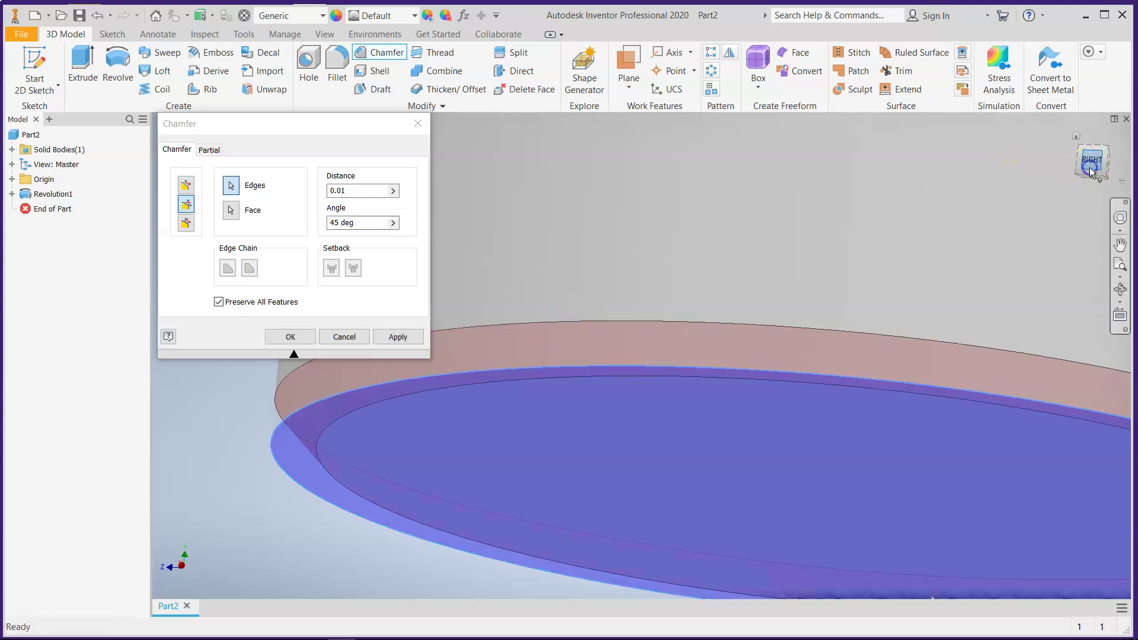
{"action": "scroll", "coordinate": [652, 558], "scroll_direction": "up", "scroll_amount": 8}
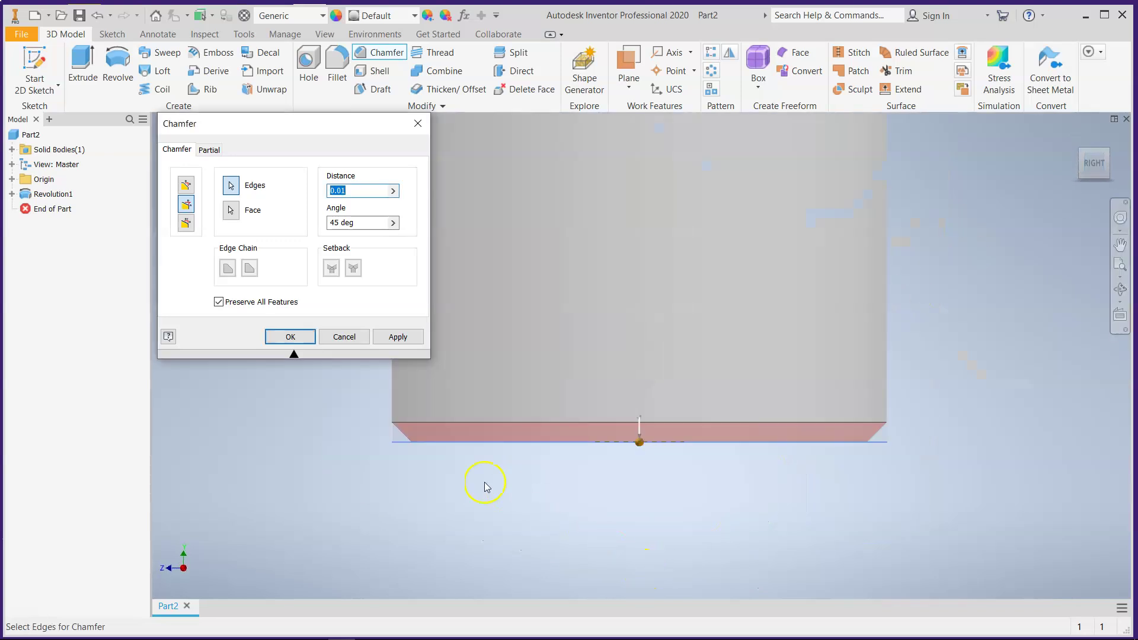
{"action": "scroll", "coordinate": [385, 425], "scroll_direction": "up", "scroll_amount": 3}
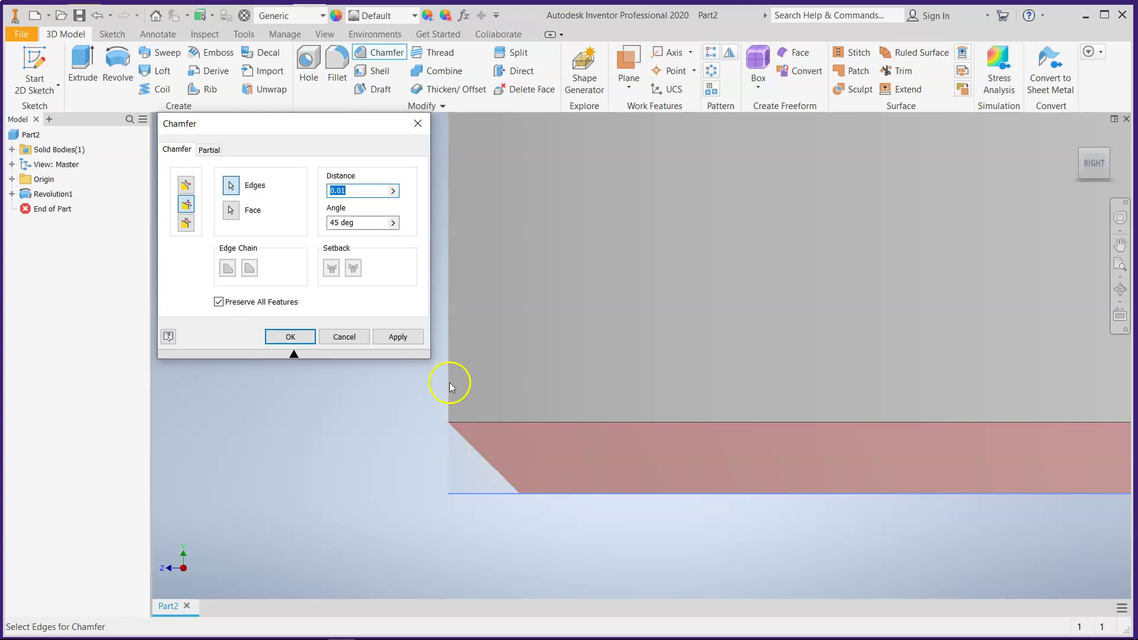
{"action": "left_click", "coordinate": [390, 336]}
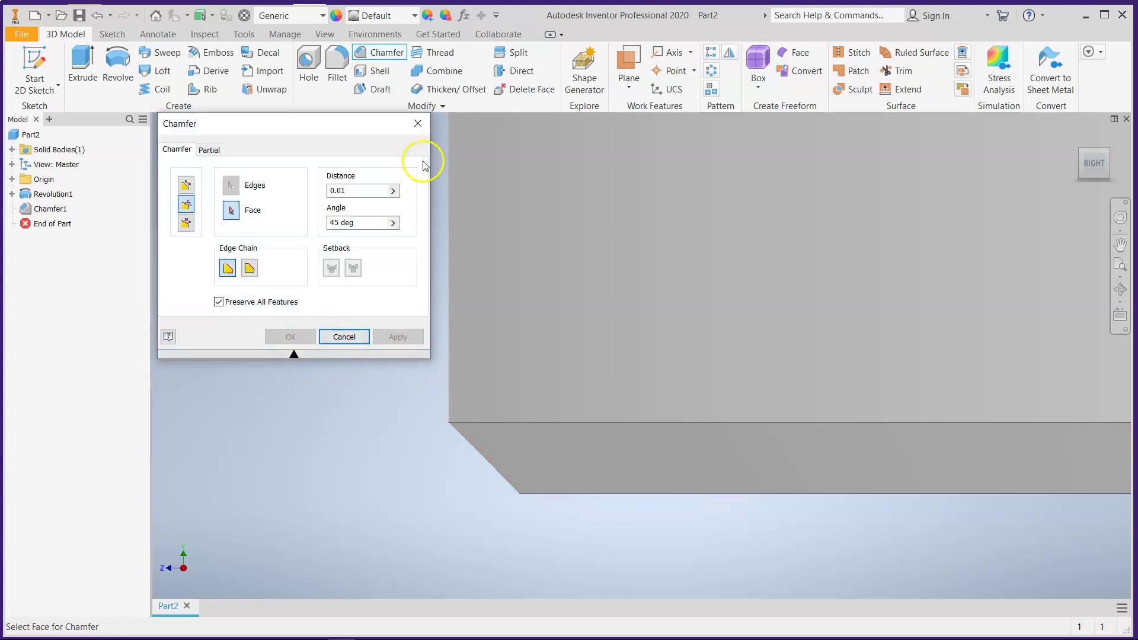
{"action": "left_click", "coordinate": [418, 123]}
- Open the Appearance Browser for the peg and search the appearances for "black"
{"action": "scroll", "coordinate": [394, 331], "scroll_direction": "down", "scroll_amount": 6}
{"action": "scroll", "coordinate": [533, 487], "scroll_direction": "down", "scroll_amount": 5}
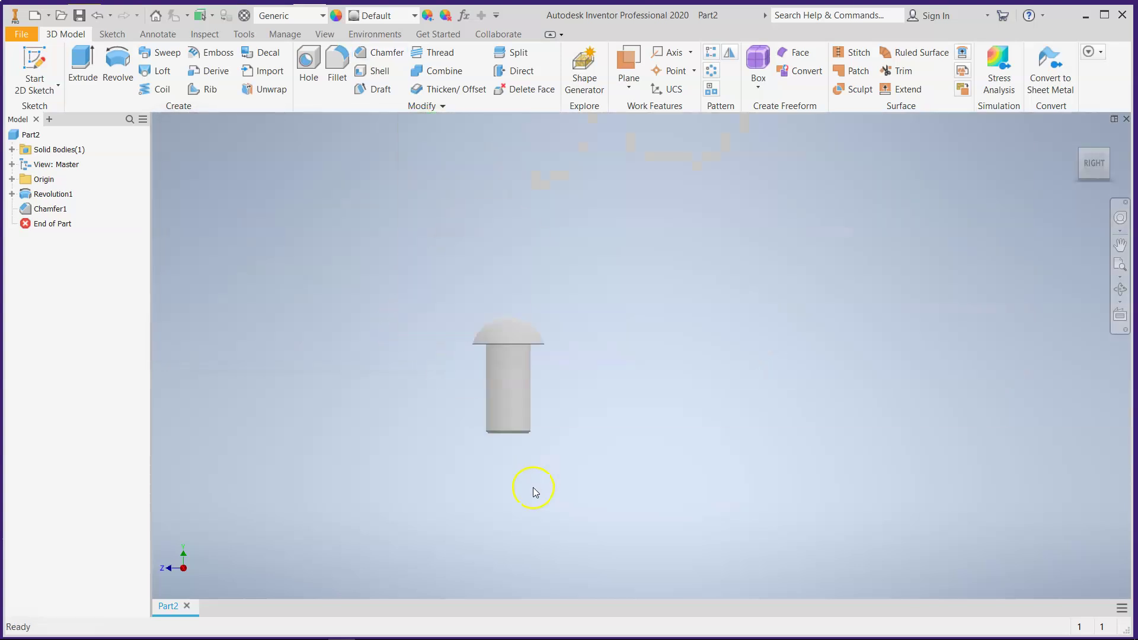
{"action": "scroll", "coordinate": [522, 329], "scroll_direction": "up", "scroll_amount": 3}
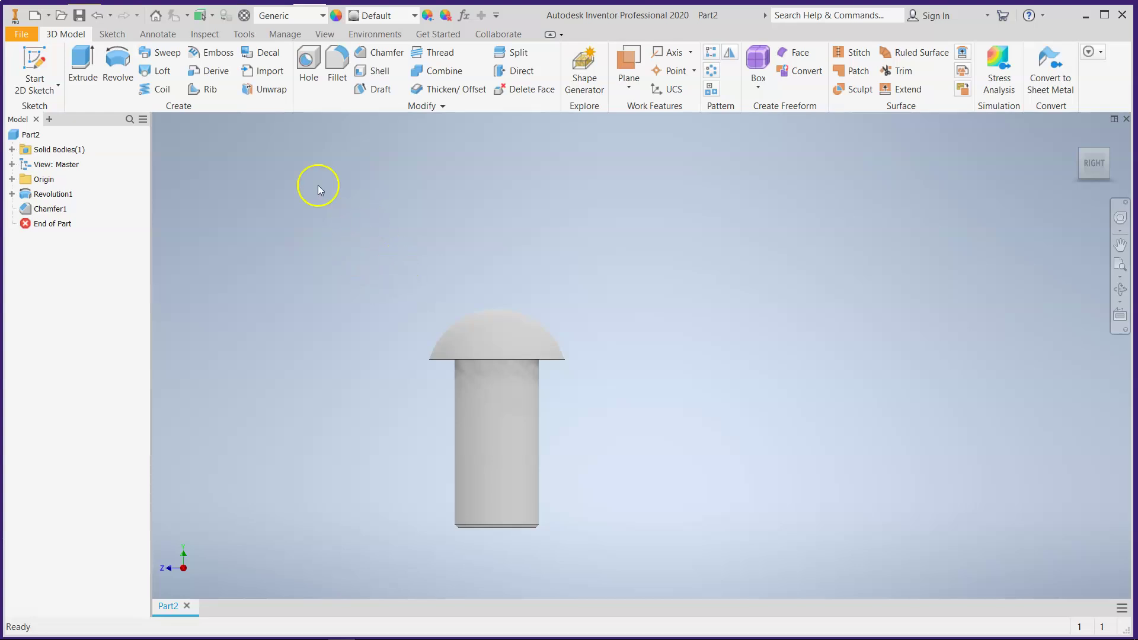
{"action": "left_click", "coordinate": [336, 15]}
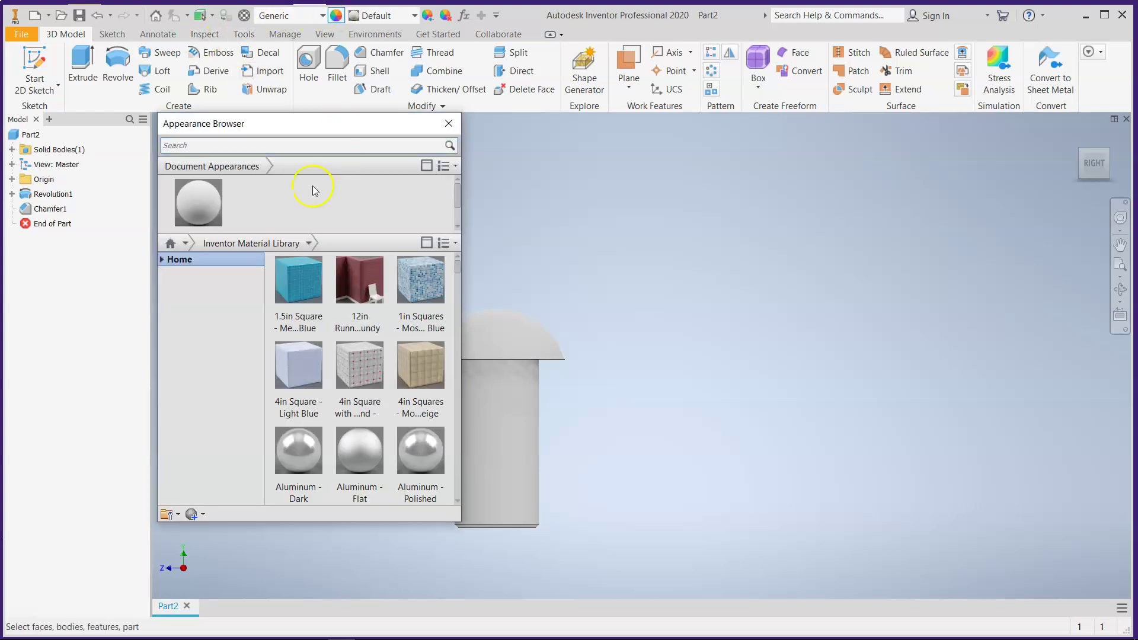
{"action": "left_click", "coordinate": [275, 145]}
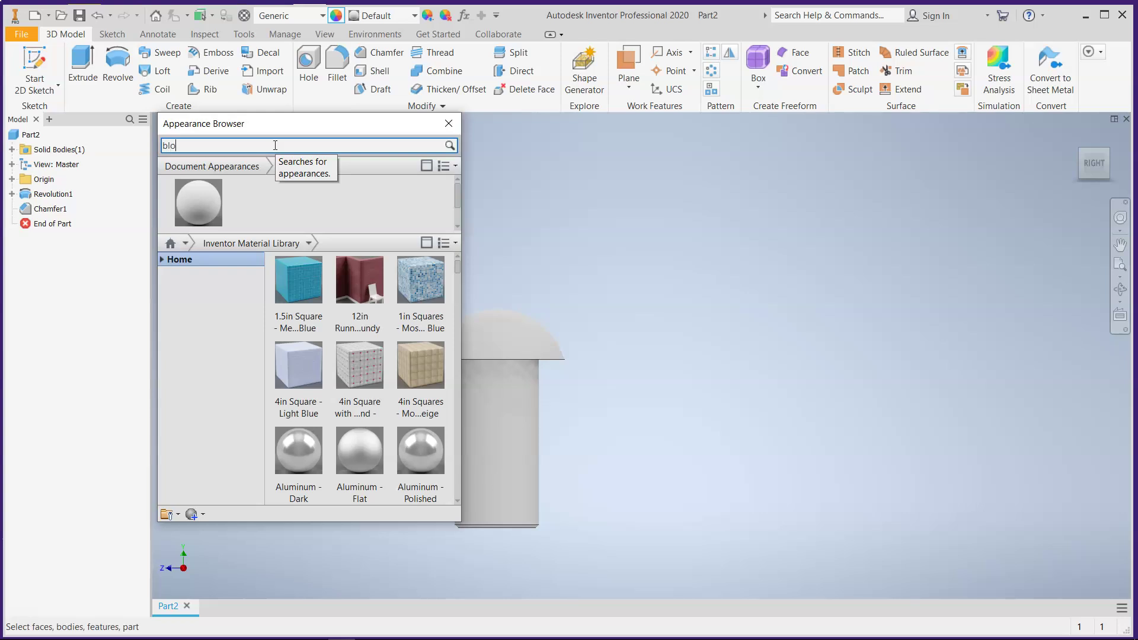
{"action": "key", "text": "Return"}
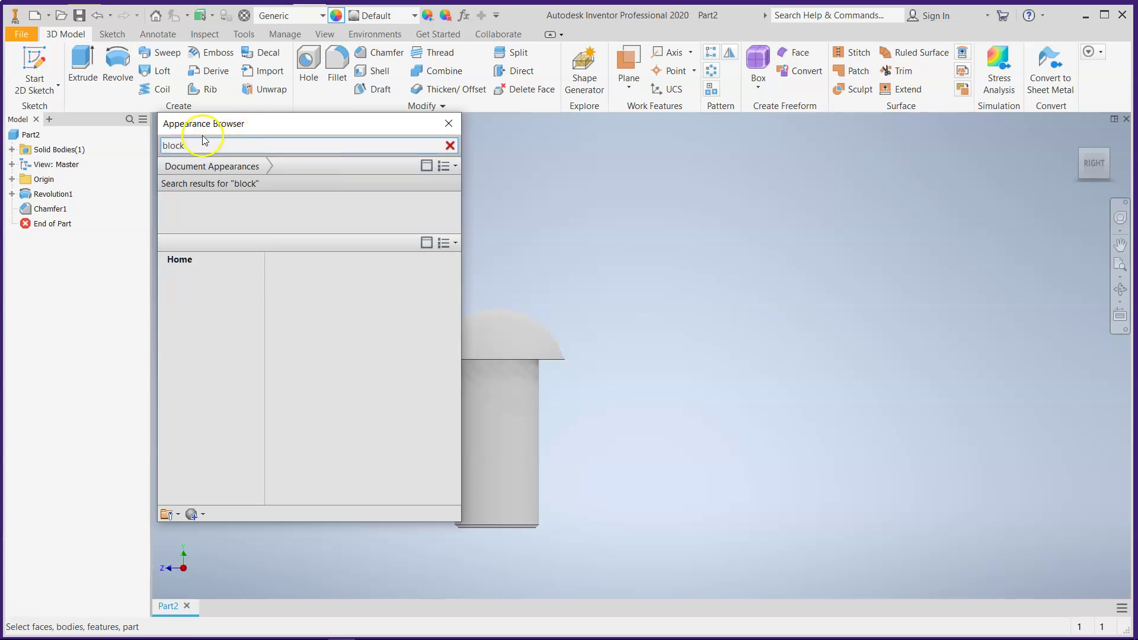
{"action": "key", "text": "Return"}
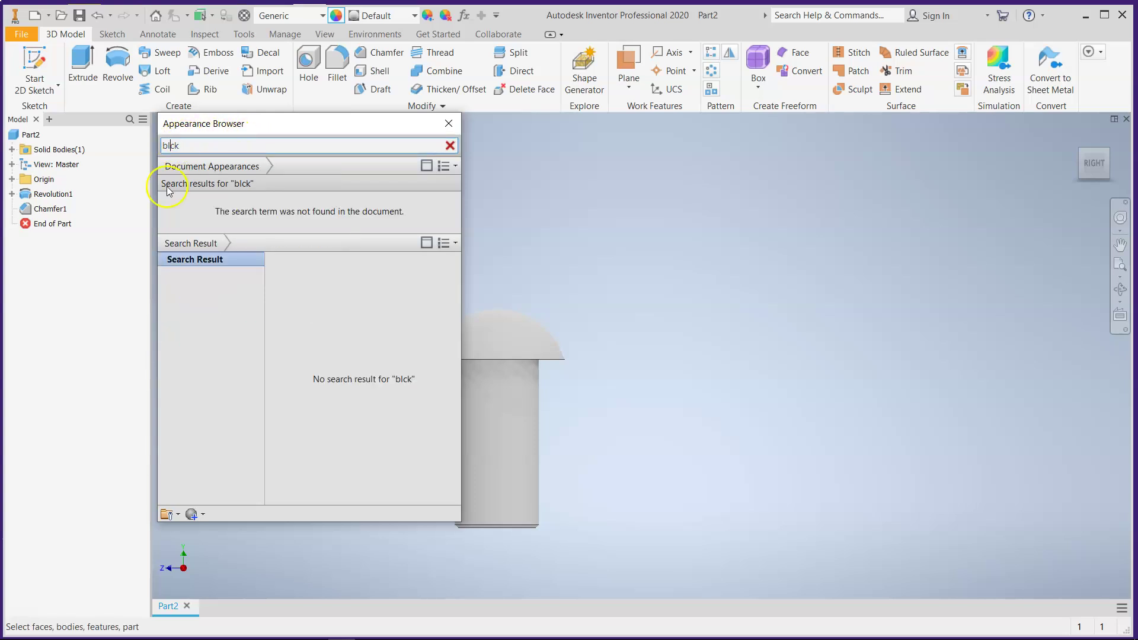
{"action": "key", "text": "Return"}
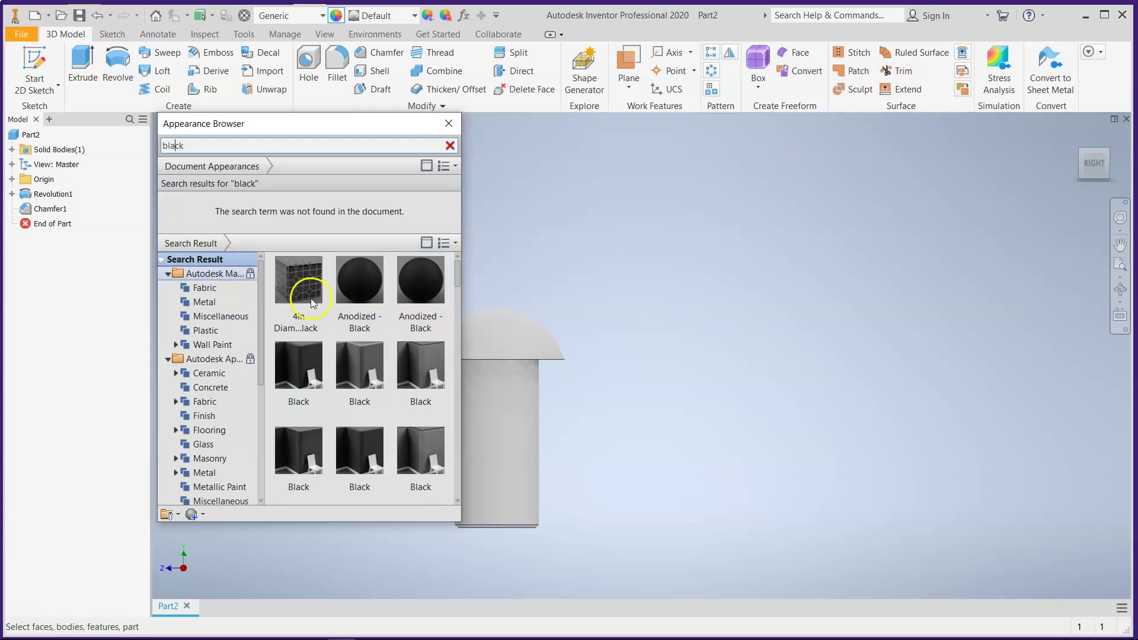
- Look through the black appearances in the search results for a suitable finish for the peg
{"action": "mouse_move", "coordinate": [420, 325]}
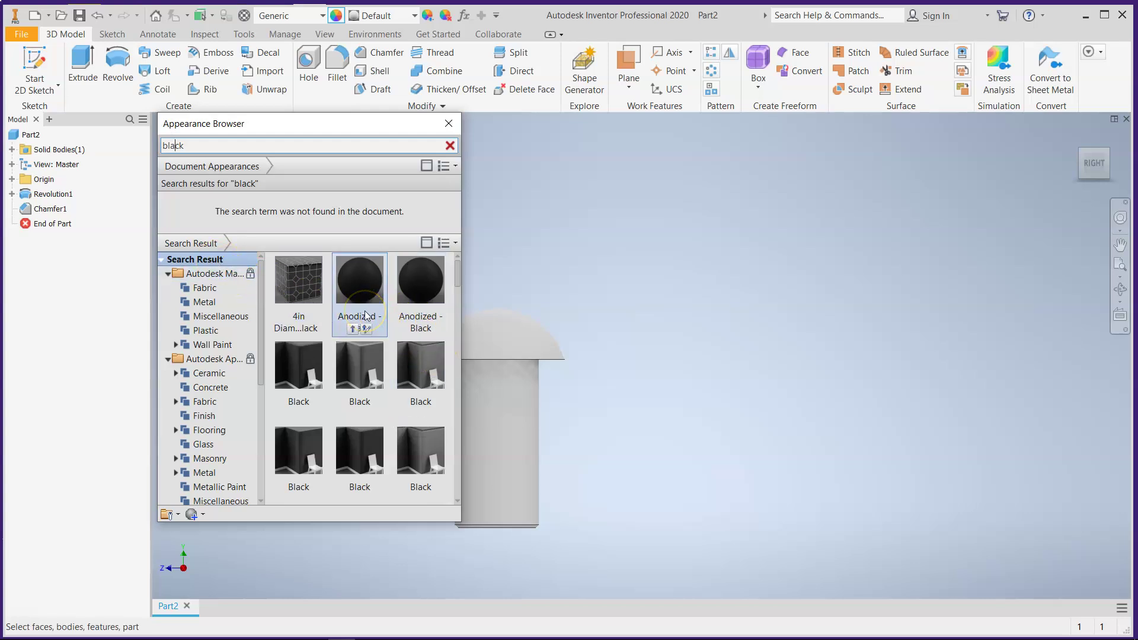
{"action": "scroll", "coordinate": [387, 386], "scroll_direction": "down", "scroll_amount": 3}
{"action": "scroll", "coordinate": [374, 427], "scroll_direction": "down", "scroll_amount": 3}
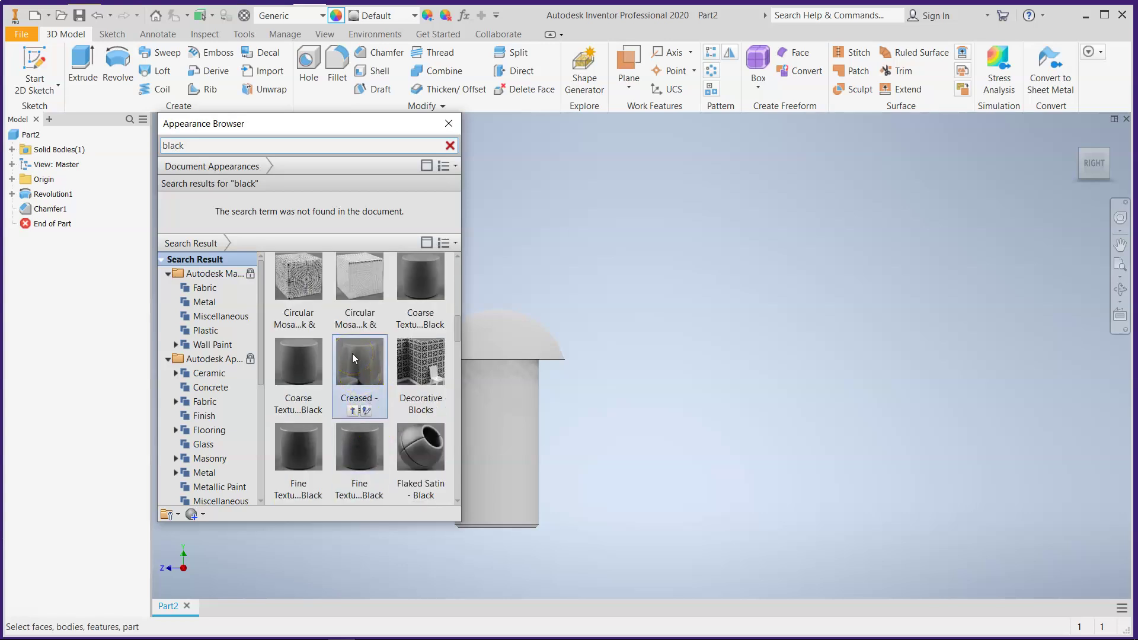
{"action": "scroll", "coordinate": [359, 368], "scroll_direction": "down", "scroll_amount": 3}
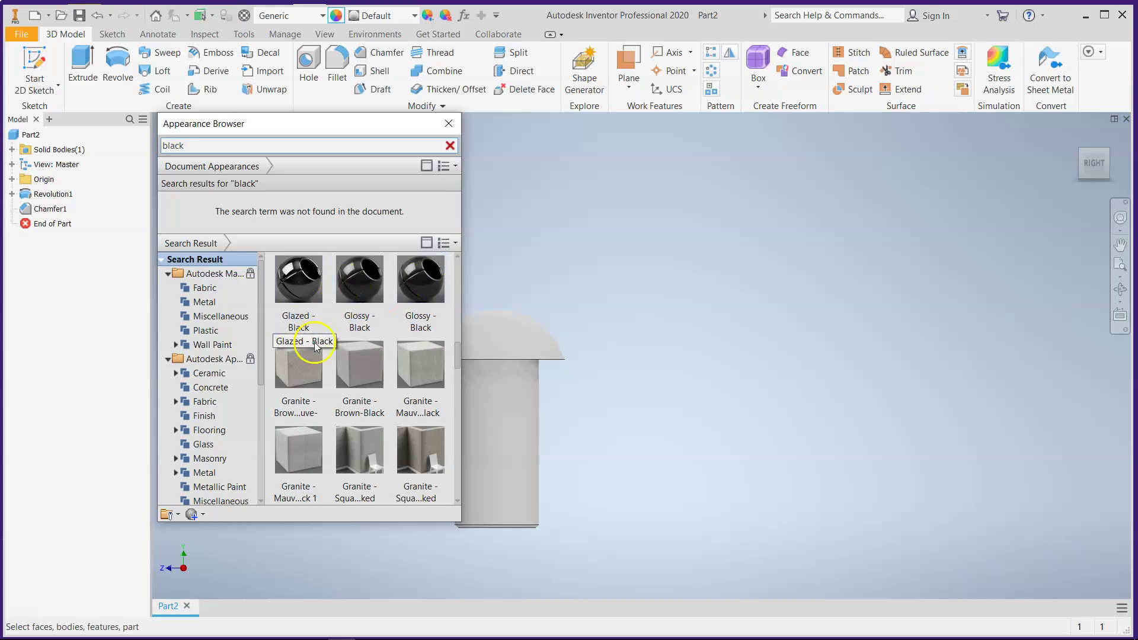
{"action": "scroll", "coordinate": [354, 386], "scroll_direction": "down", "scroll_amount": 3}
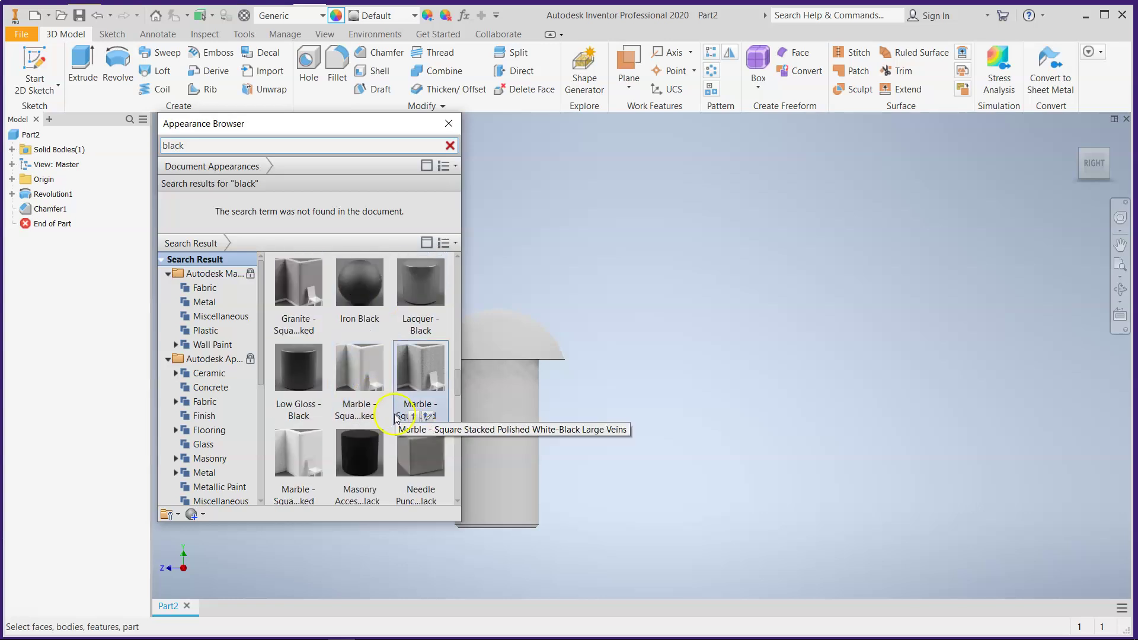
{"action": "scroll", "coordinate": [392, 403], "scroll_direction": "down", "scroll_amount": 3}
{"action": "scroll", "coordinate": [395, 418], "scroll_direction": "down", "scroll_amount": 3}
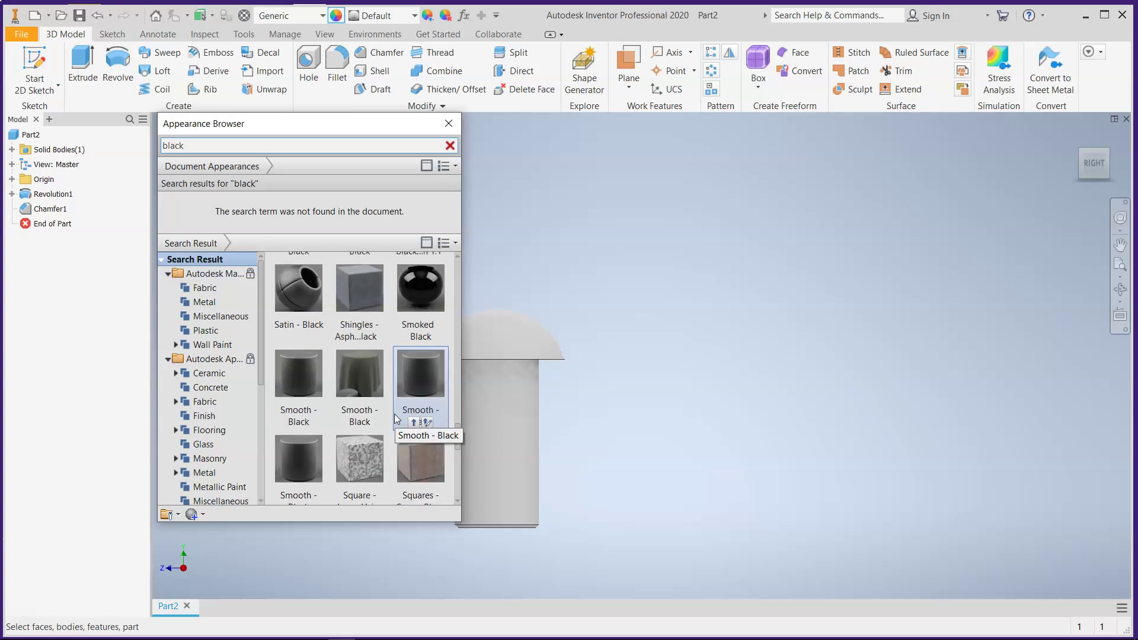
{"action": "scroll", "coordinate": [395, 418], "scroll_direction": "down", "scroll_amount": 3}
{"action": "scroll", "coordinate": [394, 414], "scroll_direction": "down", "scroll_amount": 3}
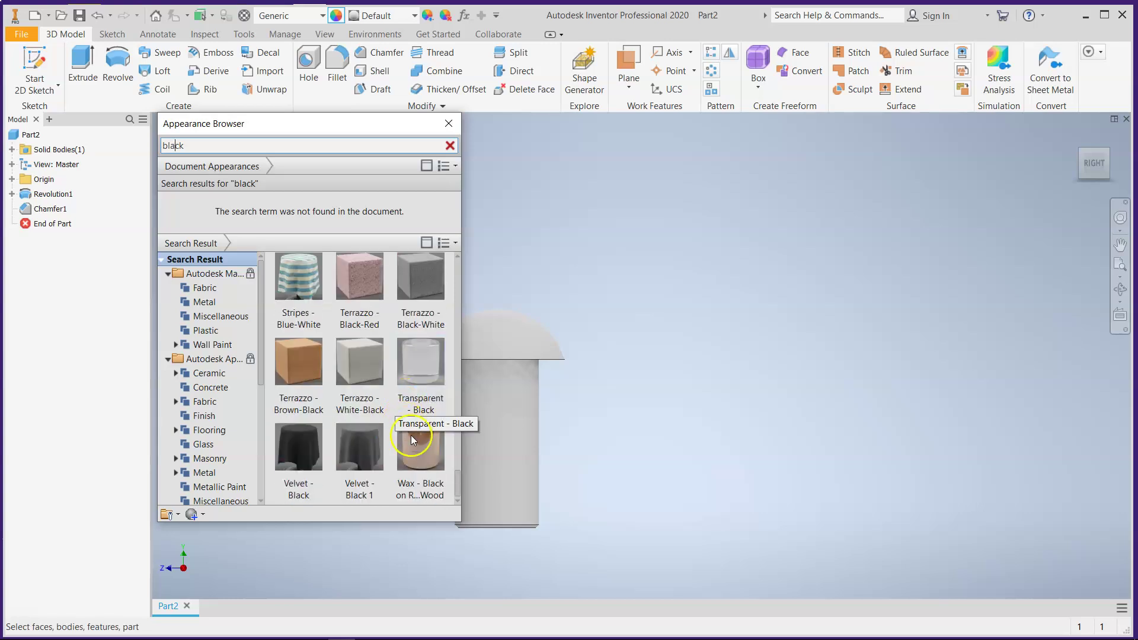
{"action": "left_click", "coordinate": [385, 471]}
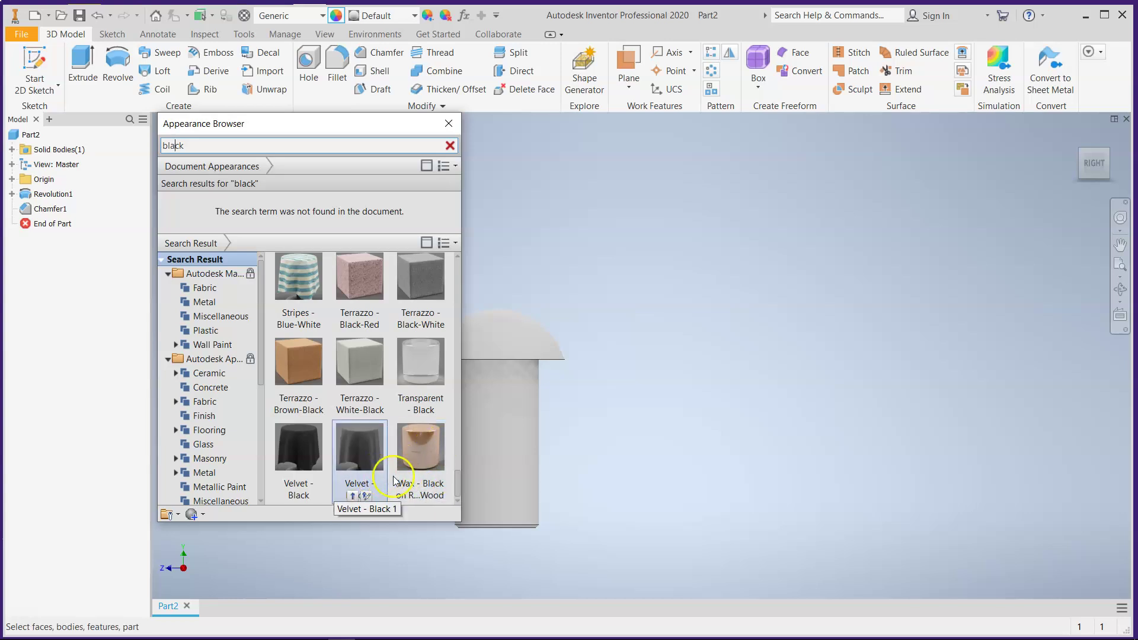
{"action": "left_click_drag", "start_coordinate": [457, 480], "coordinate": [459, 429]}
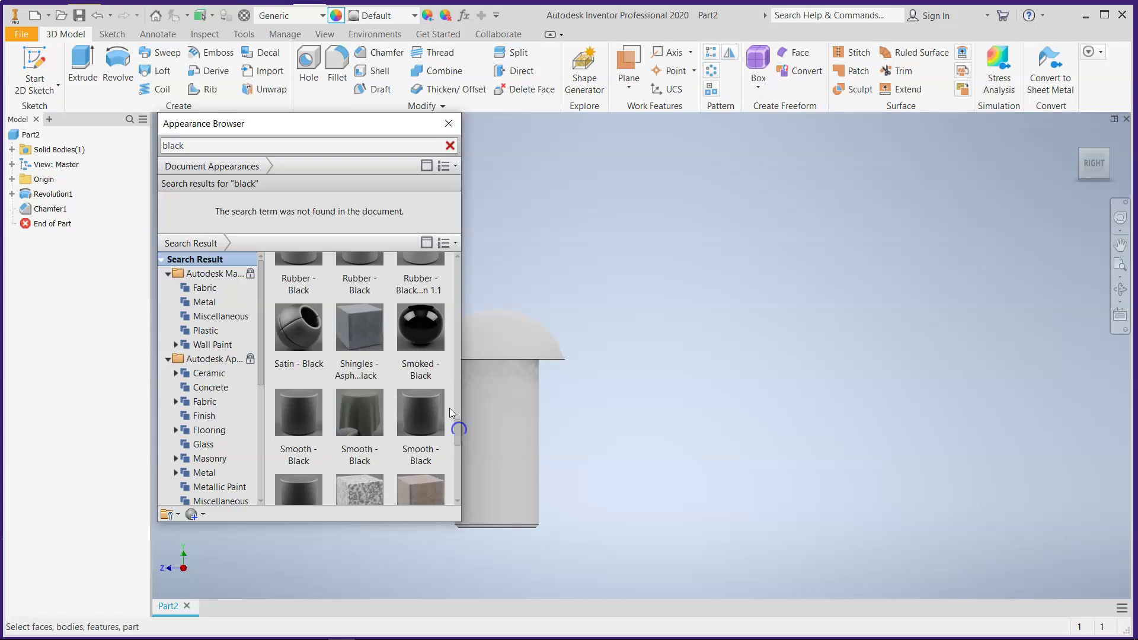
{"action": "left_click", "coordinate": [425, 351]}
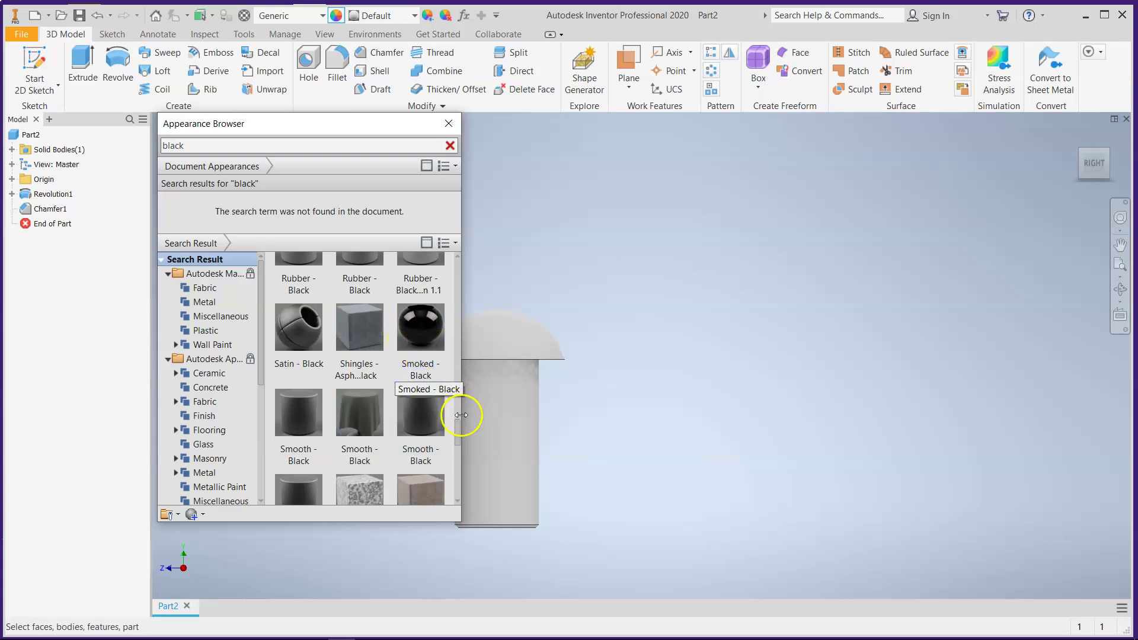
{"action": "left_click_drag", "start_coordinate": [455, 429], "coordinate": [466, 266]}
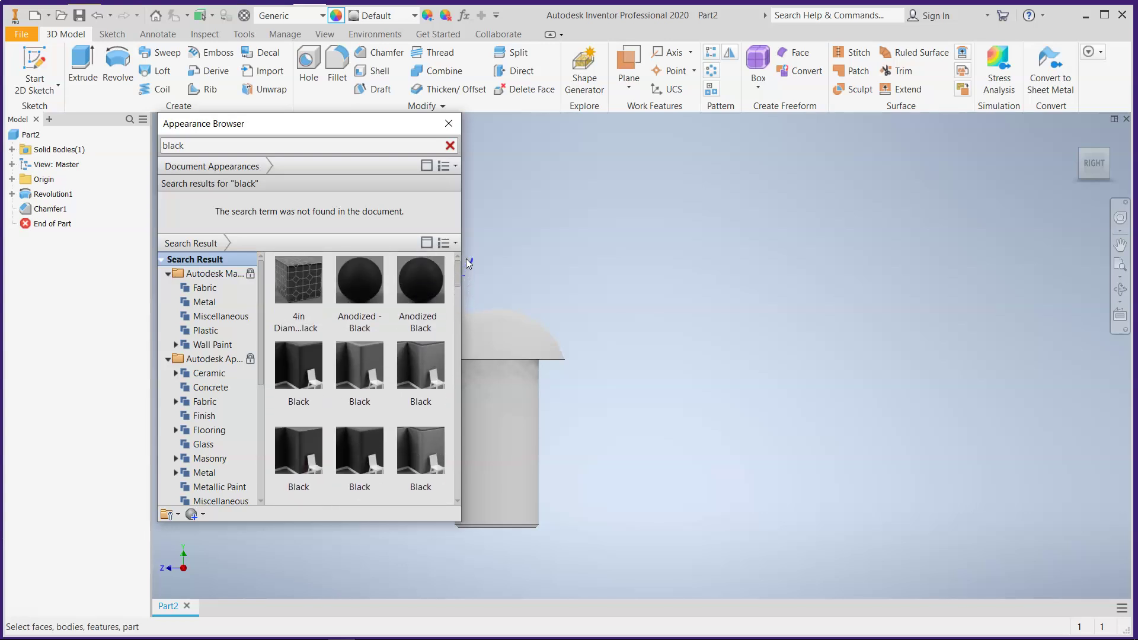
- Search the appearances for "chrome" and add Chrome - Polished Blue to the document appearances
{"action": "left_click", "coordinate": [327, 200]}
{"action": "double_click", "coordinate": [231, 146]}
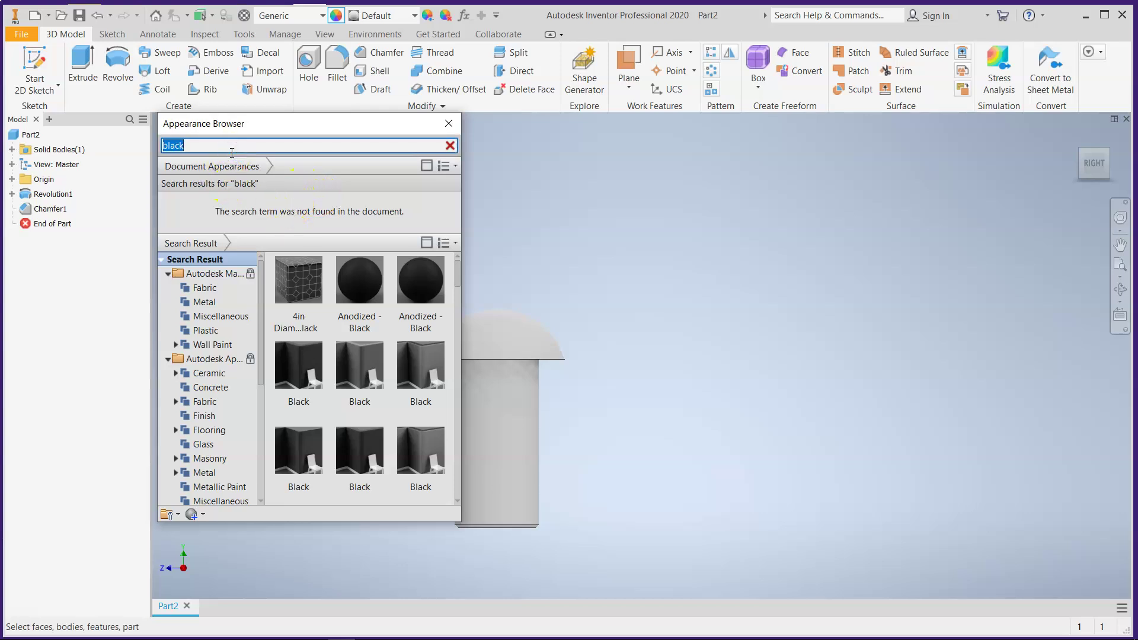
{"action": "type", "text": "chrome"}
{"action": "key", "text": "Return"}
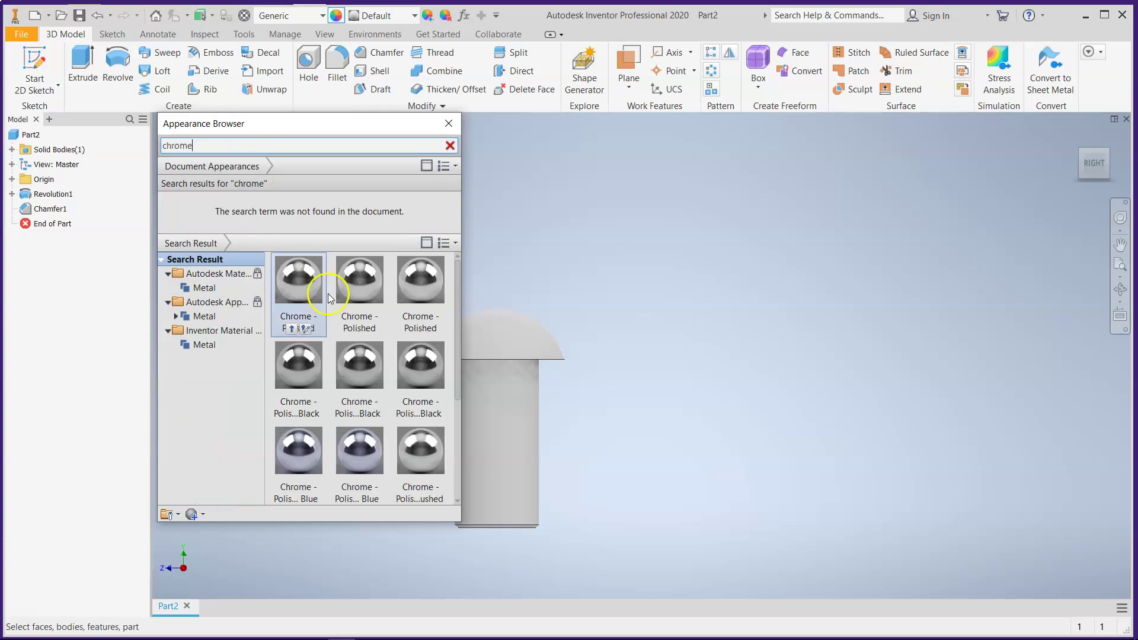
{"action": "left_click_drag", "start_coordinate": [430, 288], "coordinate": [235, 221]}
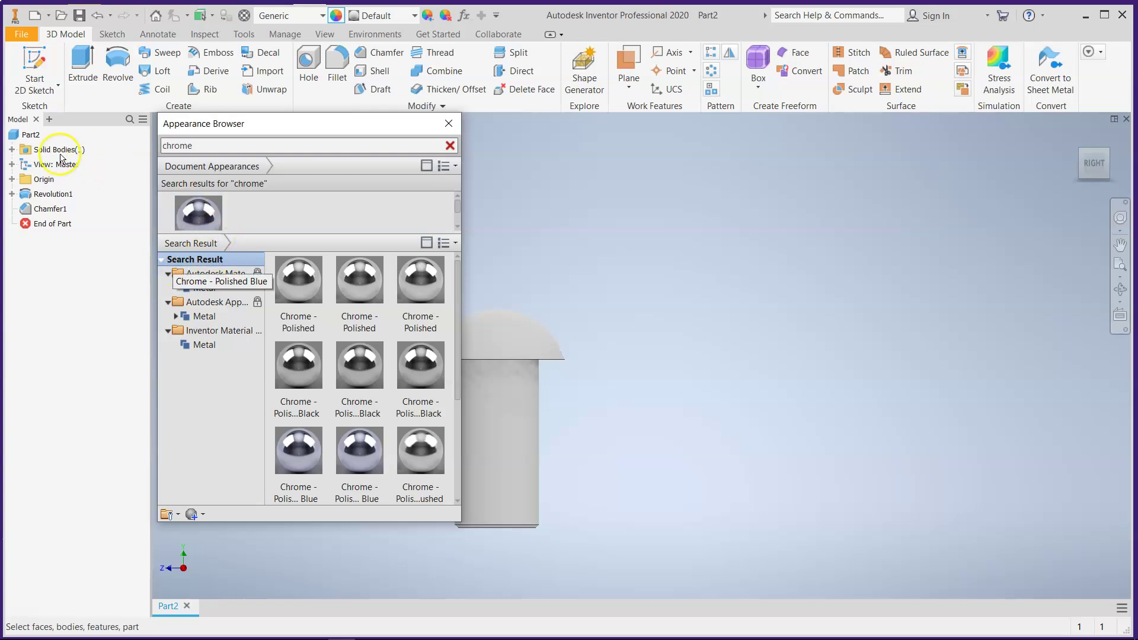
- Apply the Chrome - Polished Blue appearance to the whole part and close the Appearance Browser
{"action": "left_click", "coordinate": [31, 135]}
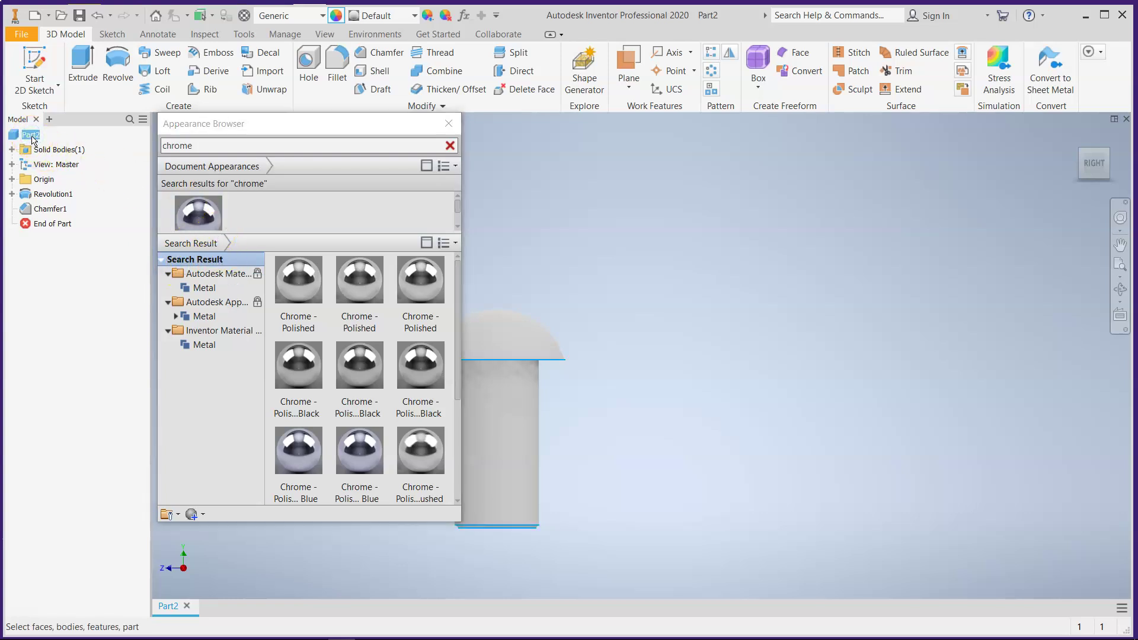
{"action": "left_click", "coordinate": [215, 211]}
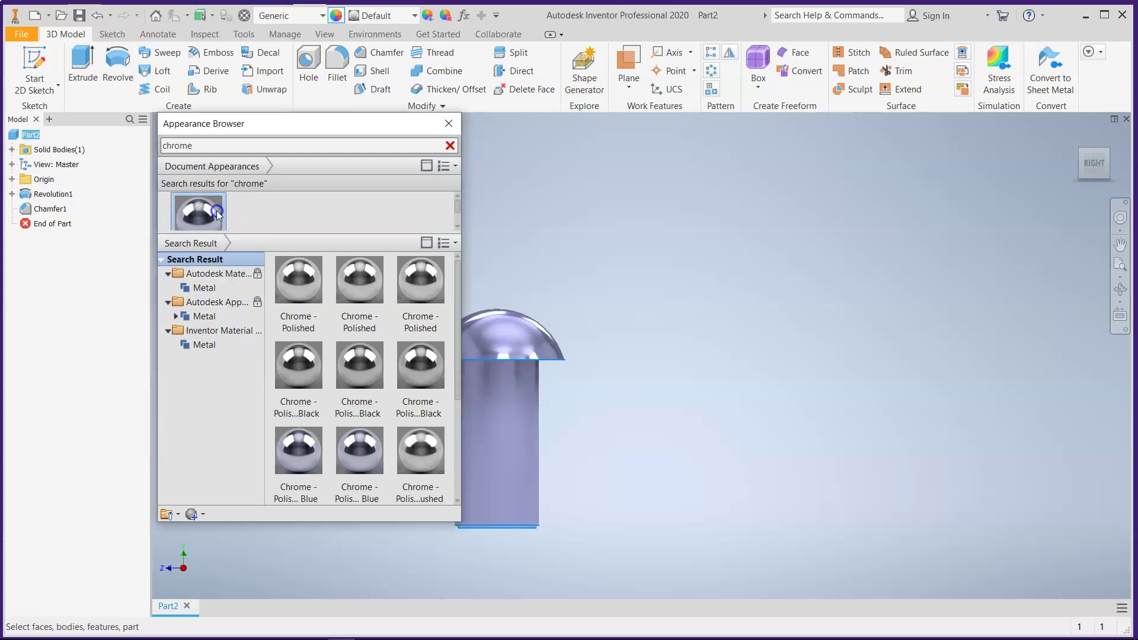
{"action": "left_click", "coordinate": [460, 124]}
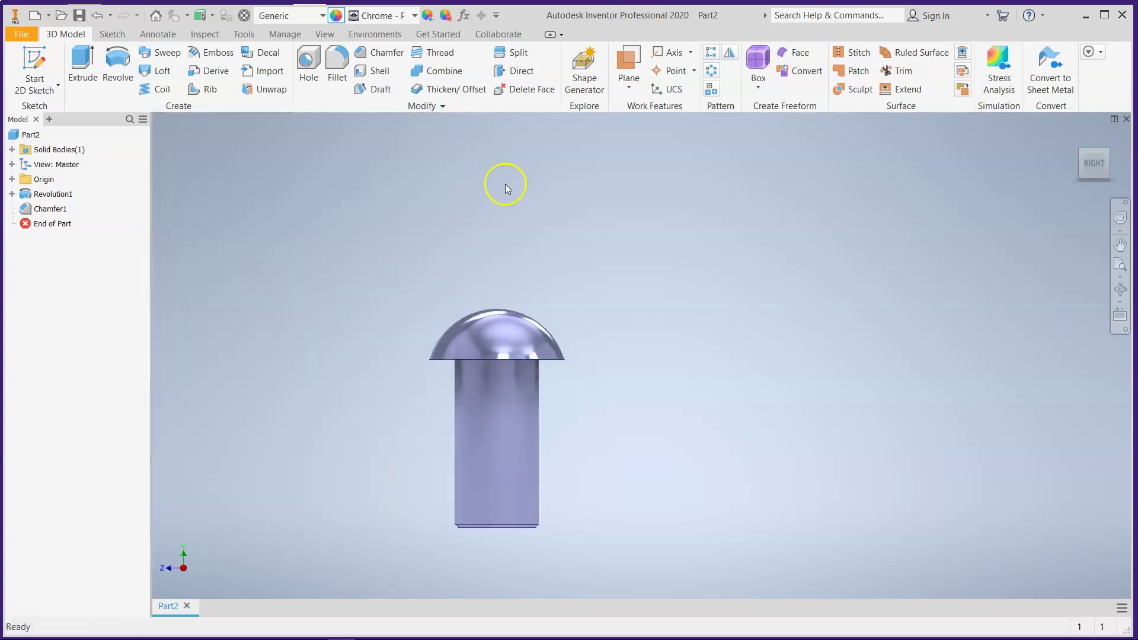
- Show the peg in an isometric view and save the part as "Train Hitch Peg" in the IED 2020 Toy Train folder
{"action": "left_click", "coordinate": [1105, 151]}
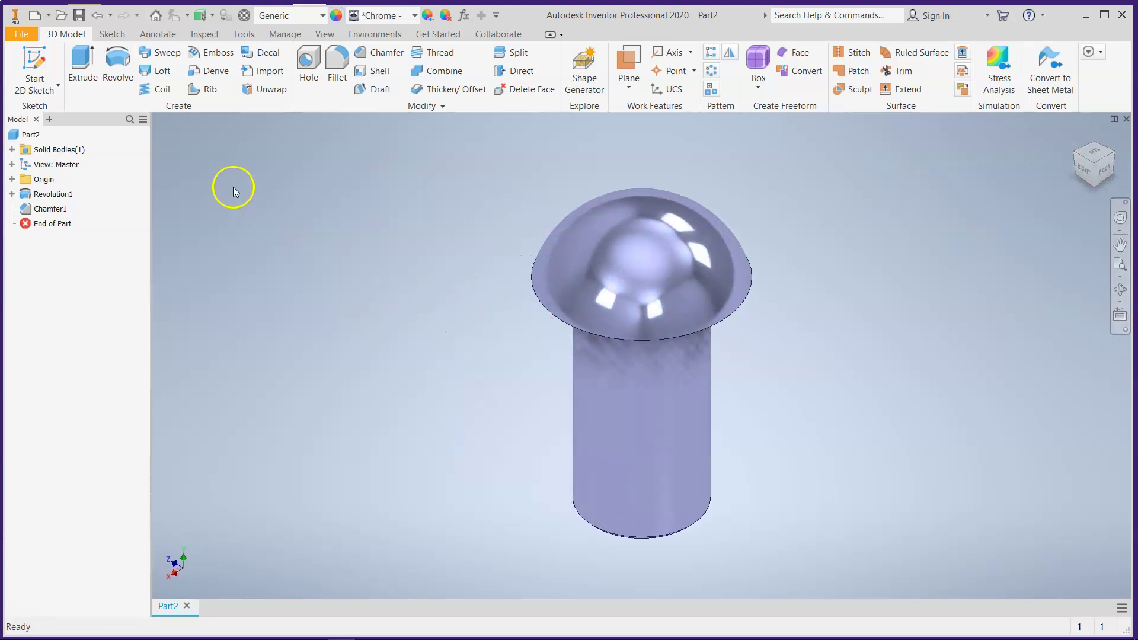
{"action": "left_click", "coordinate": [22, 34]}
{"action": "left_click", "coordinate": [63, 191]}
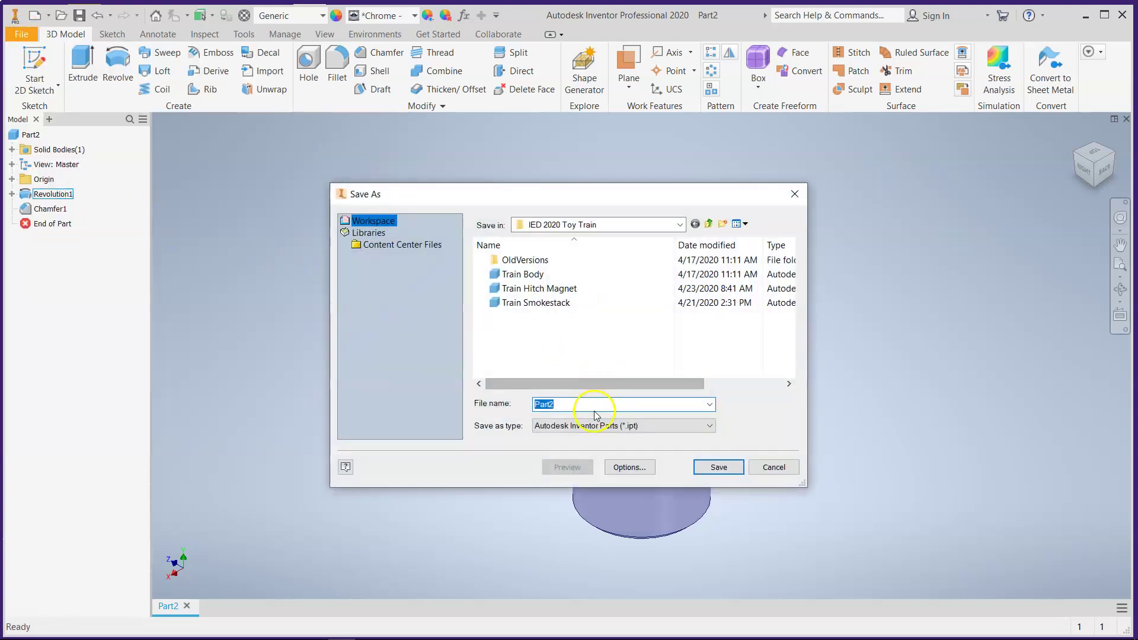
{"action": "type", "text": "T"}
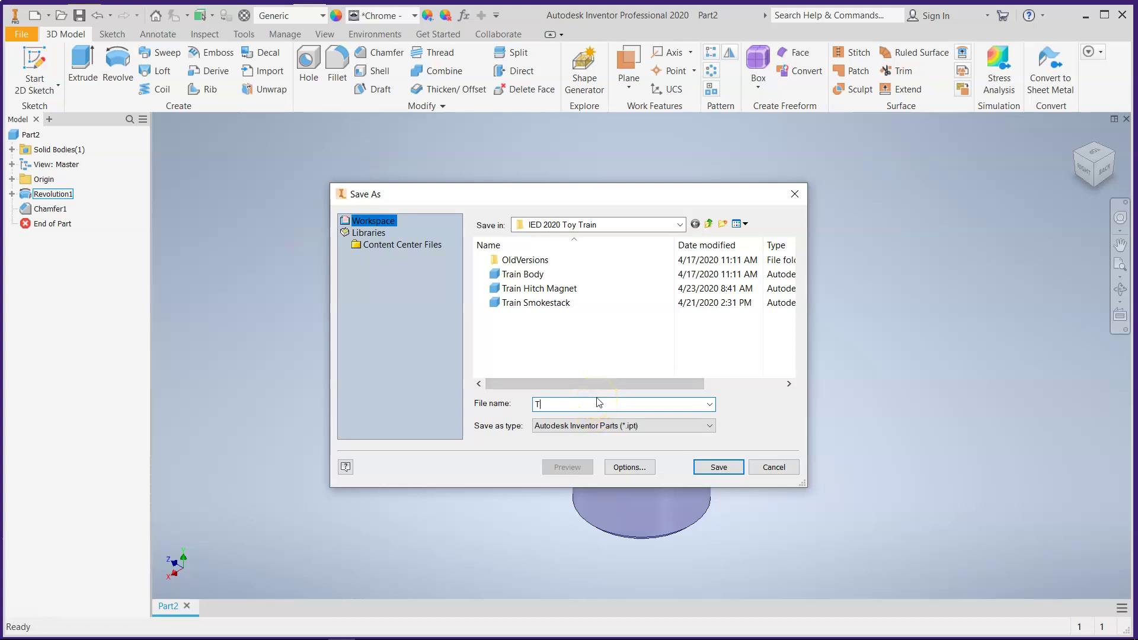
{"action": "type", "text": "rain H"}
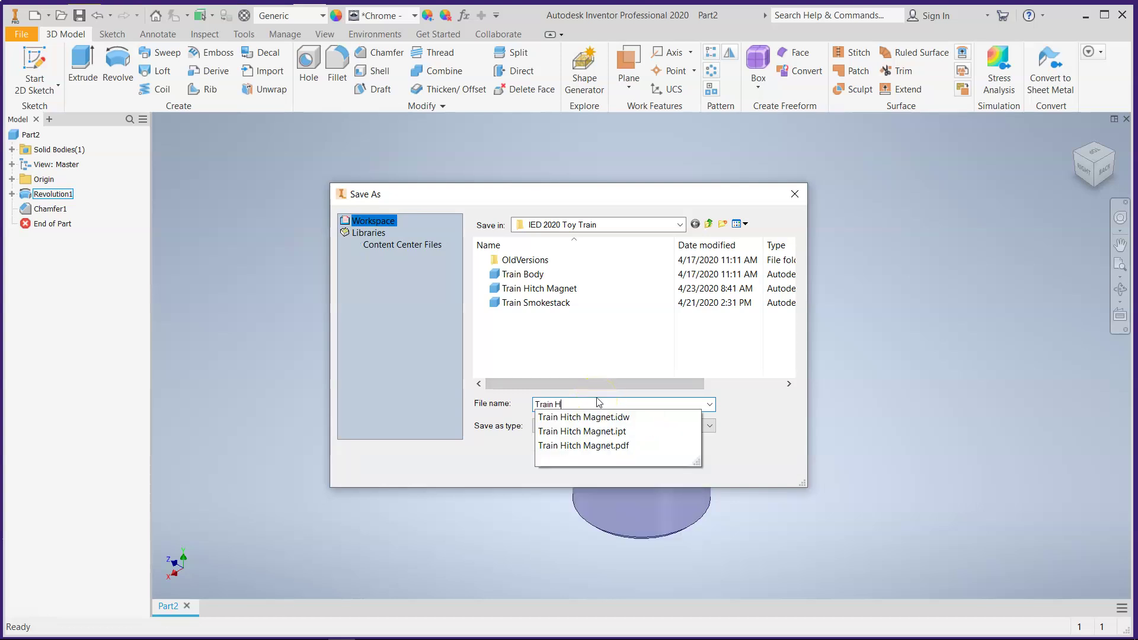
{"action": "type", "text": "itch "}
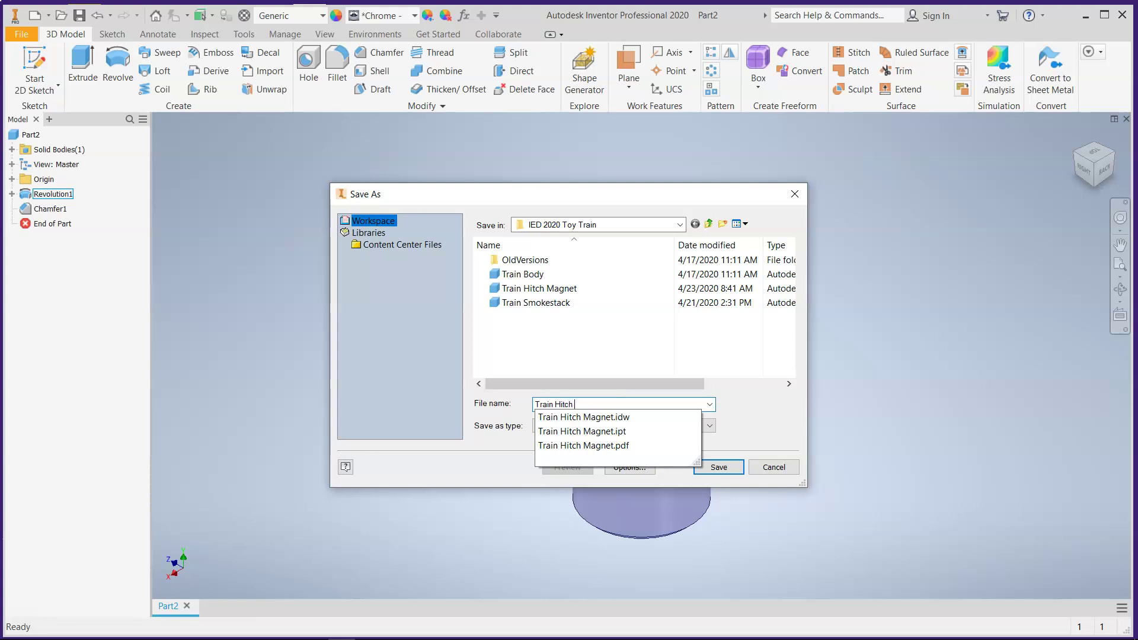
{"action": "type", "text": "Peg"}
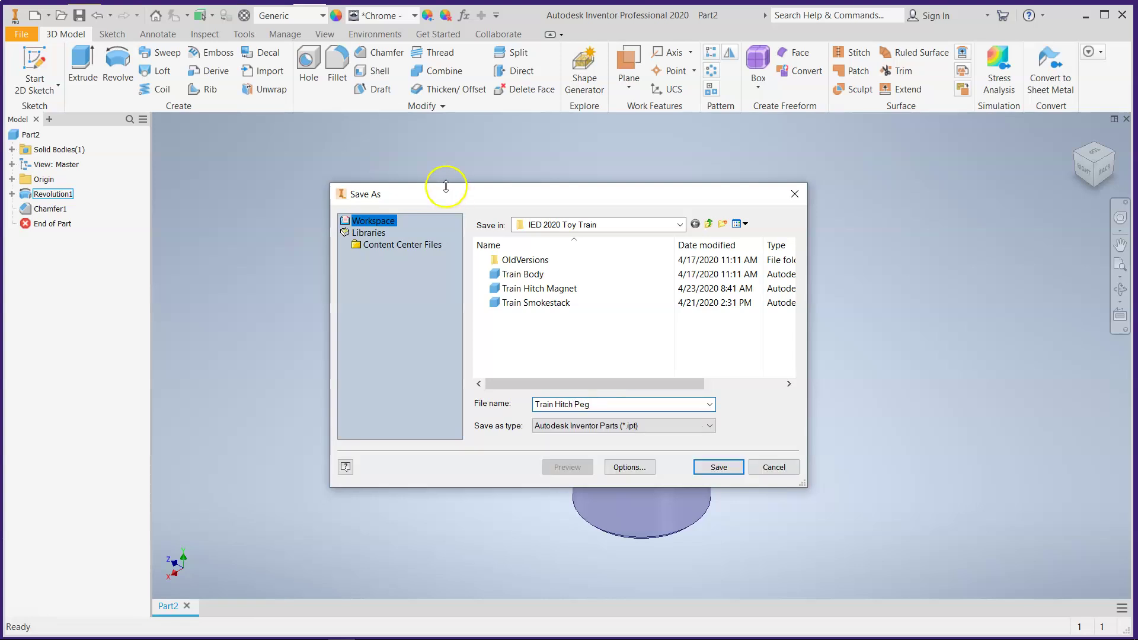
{"action": "left_click", "coordinate": [720, 466]}
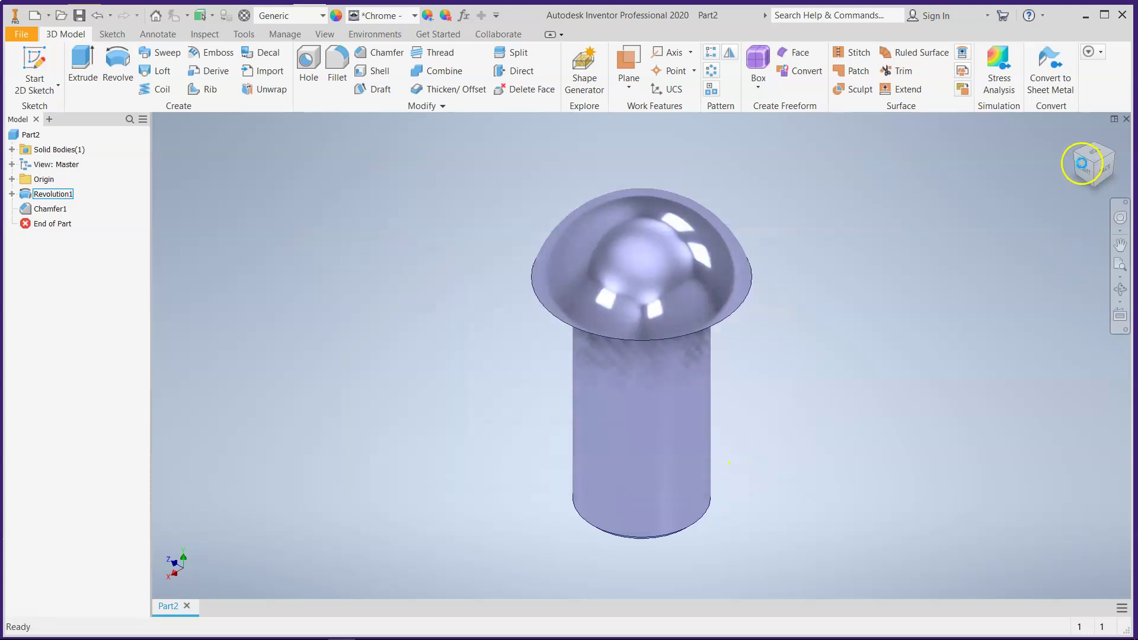